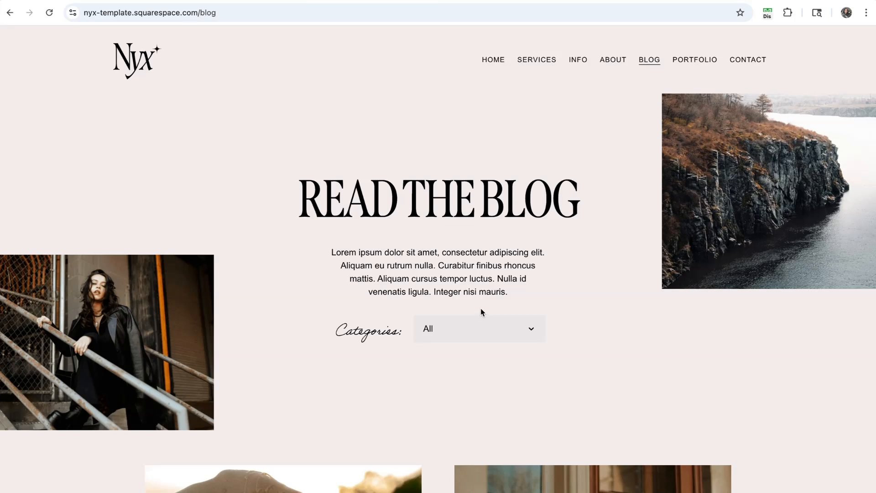
# Examine how the Nyx and Iris template blog pages present their post categories
pyautogui.click(520, 329)
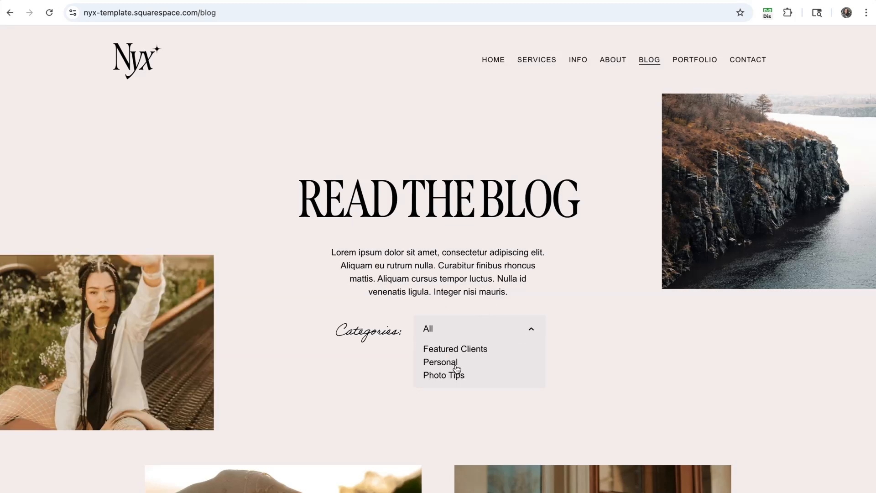
pyautogui.click(479, 329)
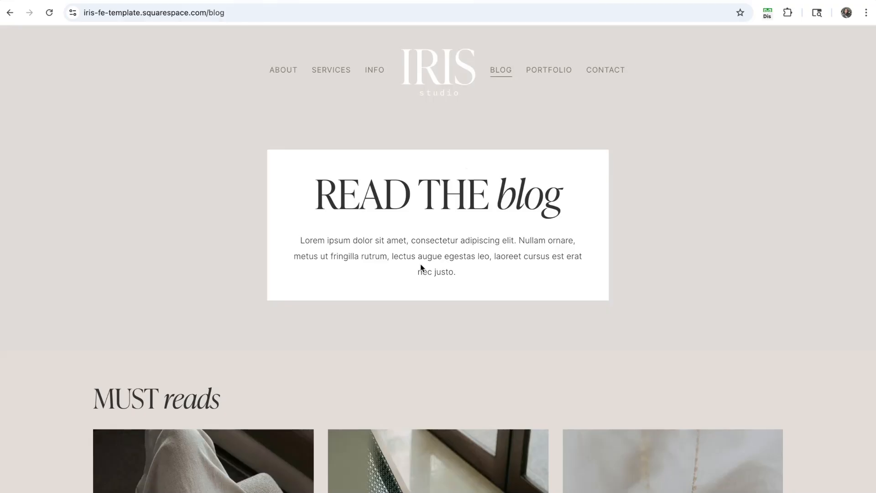
pyautogui.scroll(-1, 431, 300)
pyautogui.scroll(-1, 432, 301)
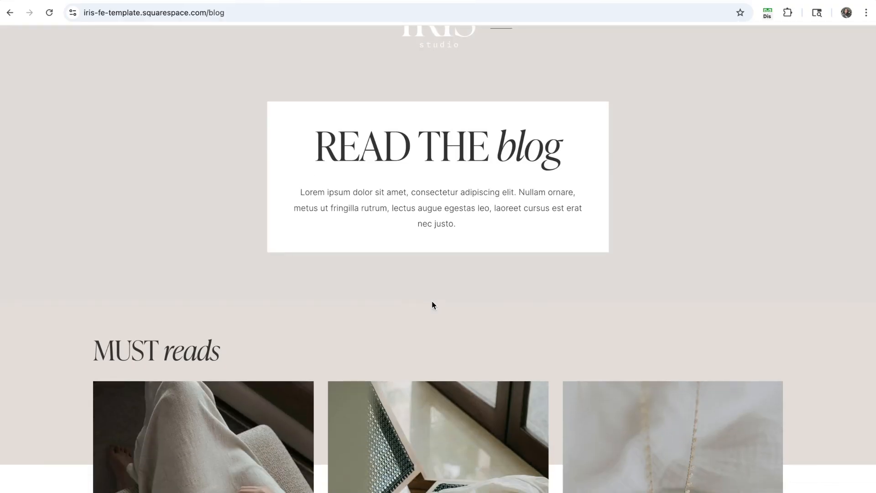
pyautogui.scroll(-5, 433, 305)
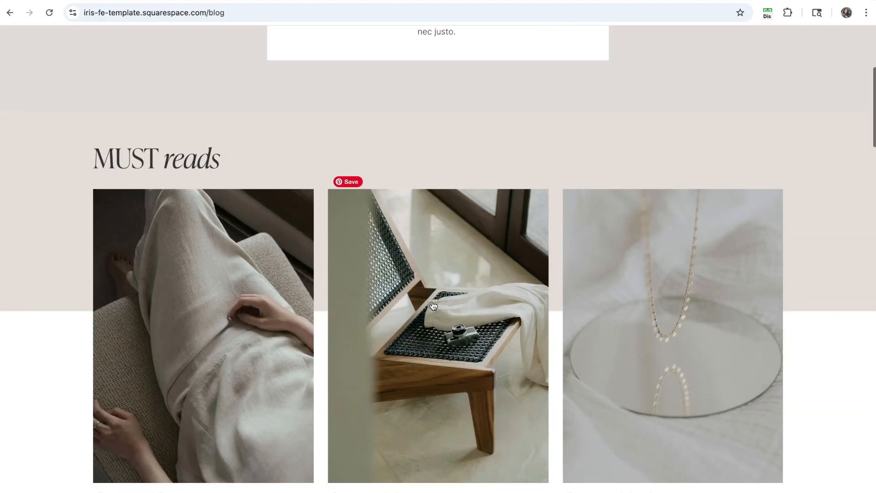
pyautogui.scroll(-8, 433, 305)
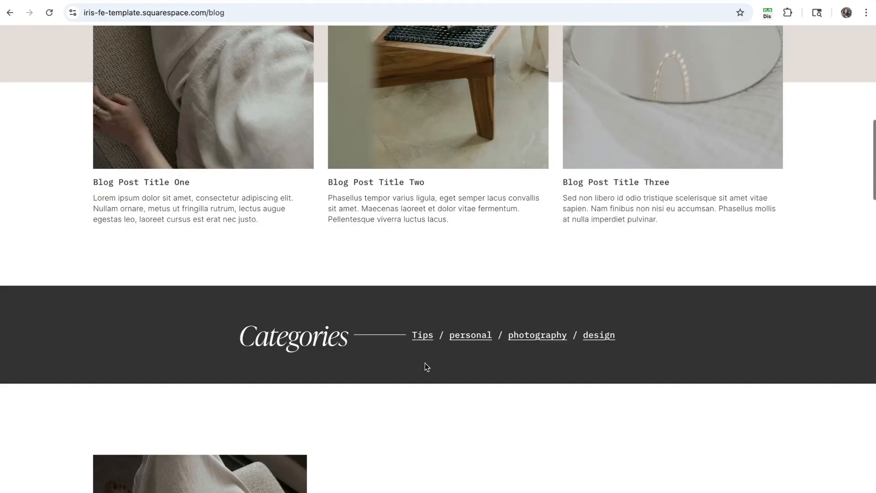
pyautogui.scroll(-2, 529, 321)
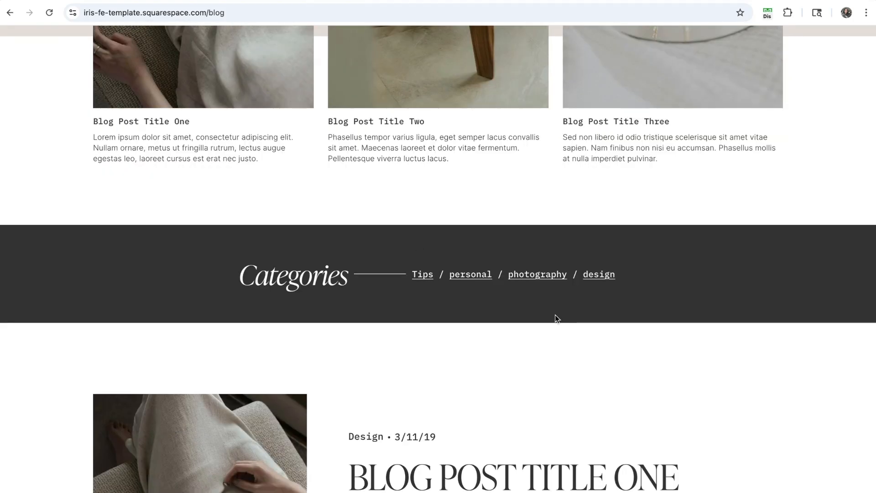
pyautogui.scroll(9, 560, 318)
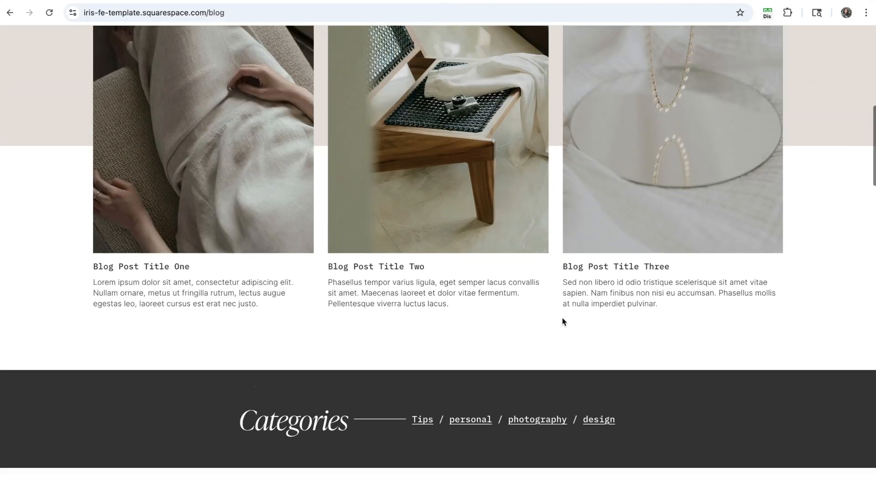
pyautogui.scroll(5, 562, 318)
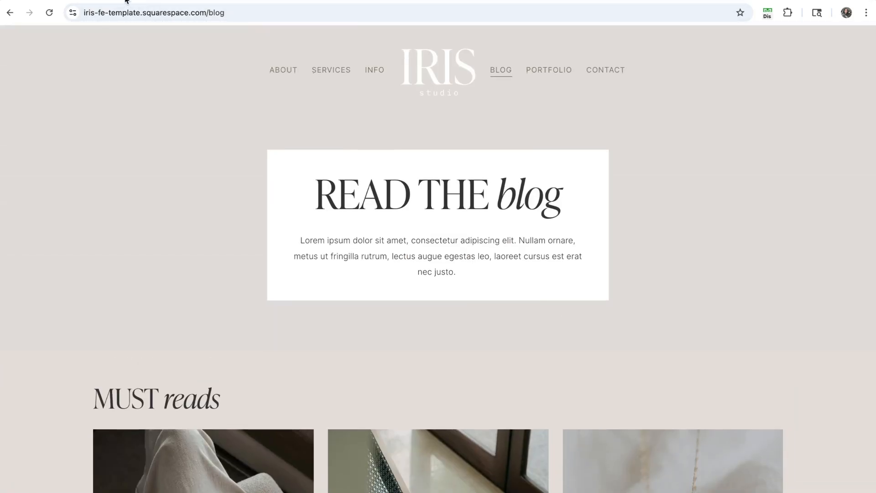
# Open the Blog page in the Ava Grand site's page list and bring up the settings of Blog Post Title One
pyautogui.click(124, 0)
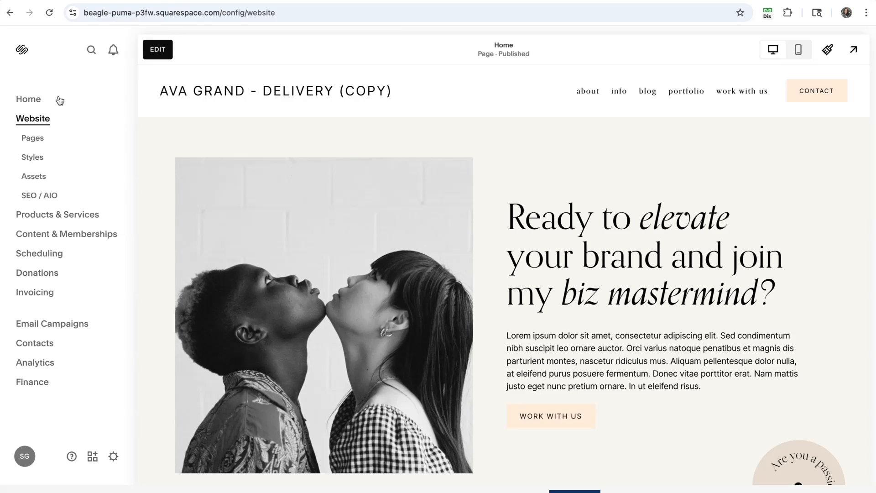
pyautogui.click(34, 141)
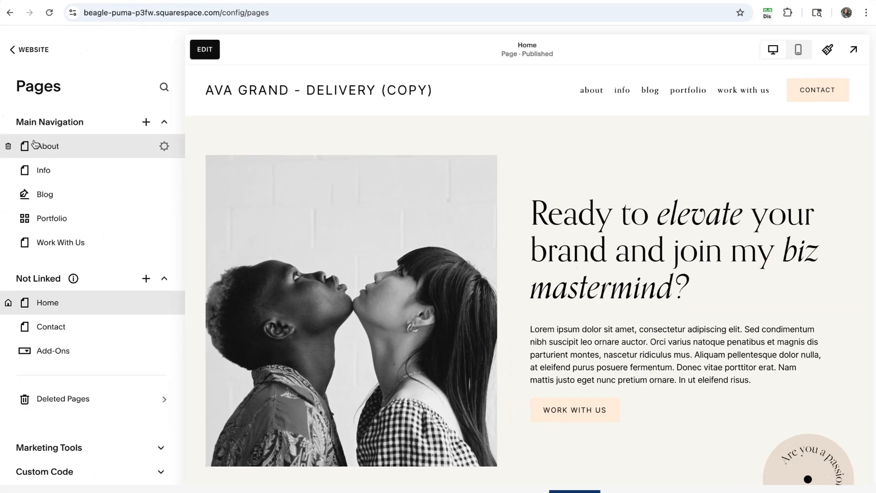
pyautogui.click(51, 201)
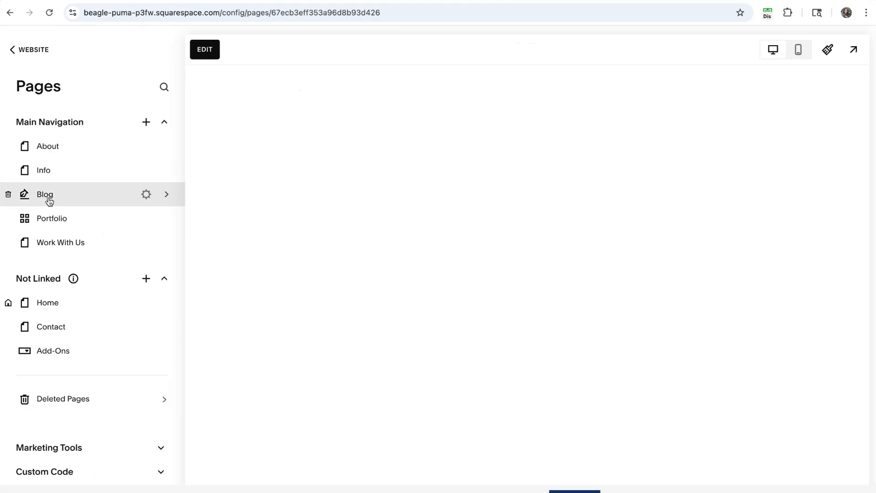
pyautogui.scroll(-2, 101, 223)
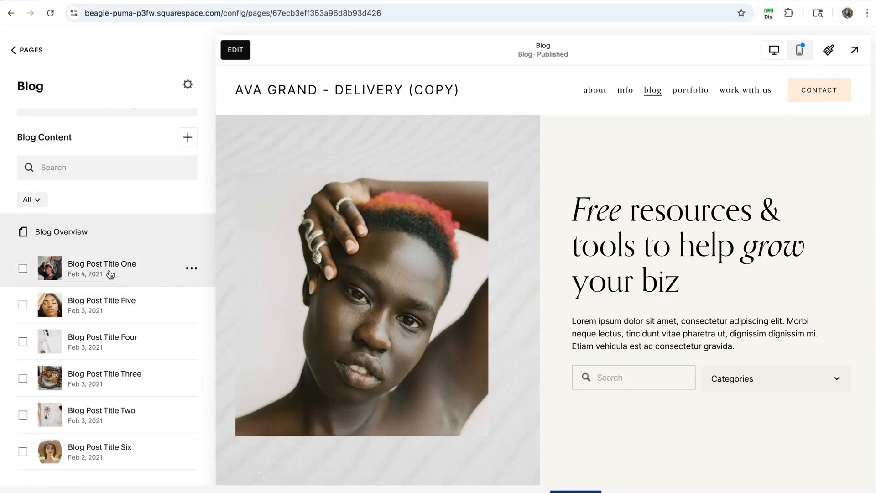
pyautogui.click(190, 269)
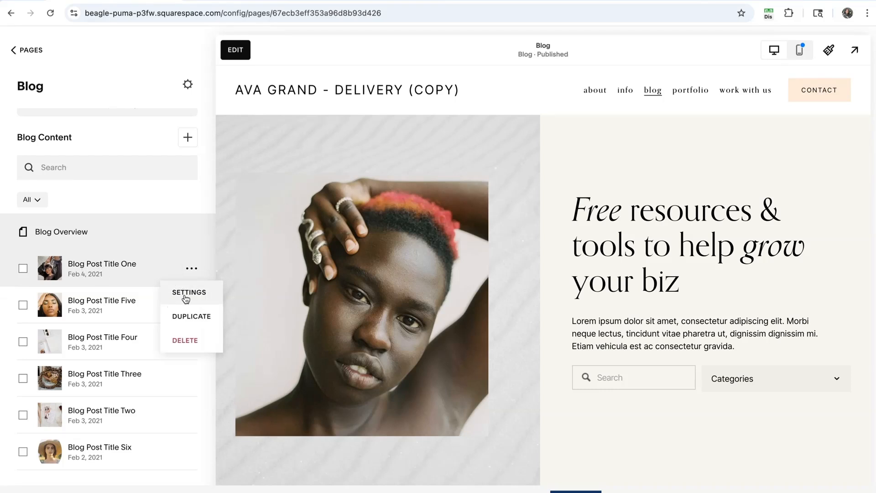
pyautogui.click(180, 294)
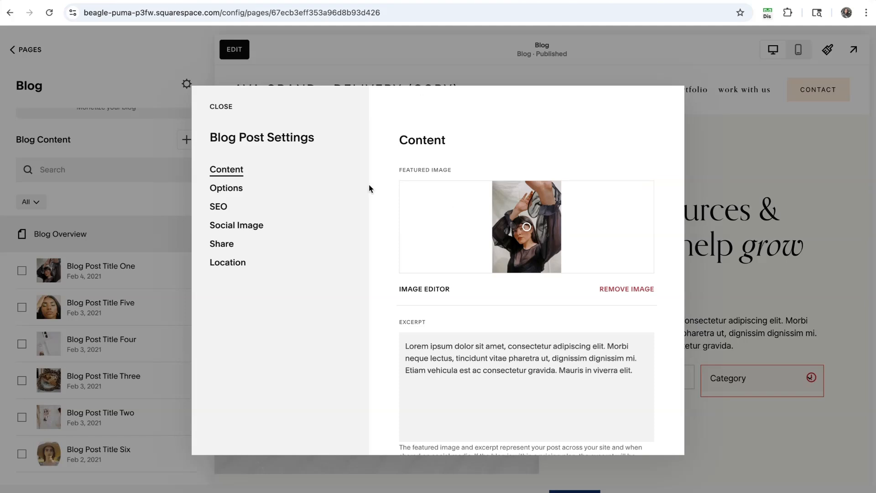
# Add a new category named Business in the options of Blog Post Title One
pyautogui.click(220, 194)
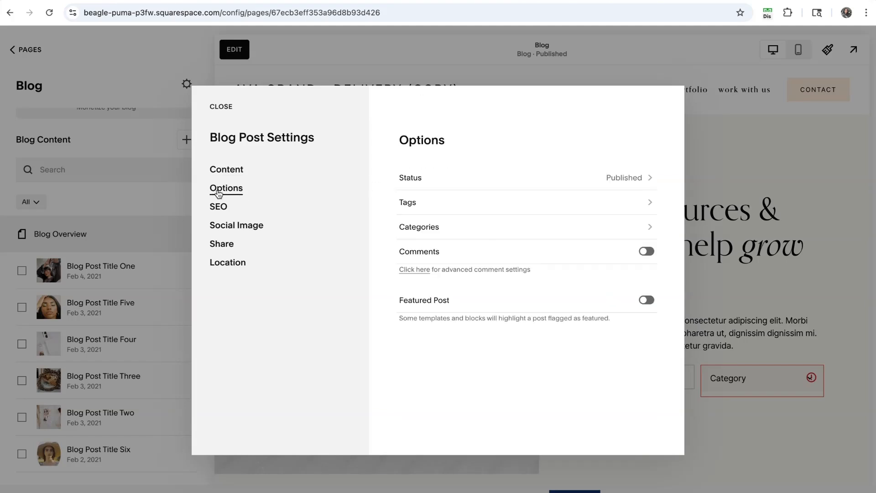
pyautogui.click(420, 230)
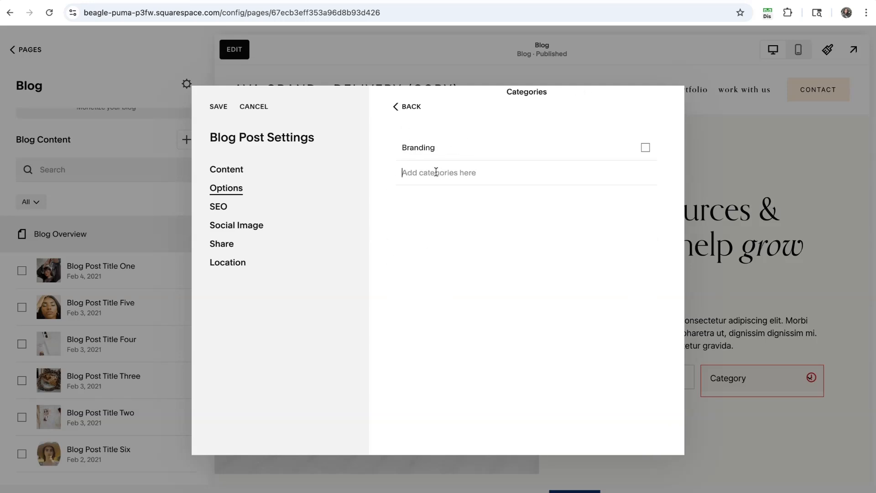
pyautogui.click(411, 174)
pyautogui.write('Business')
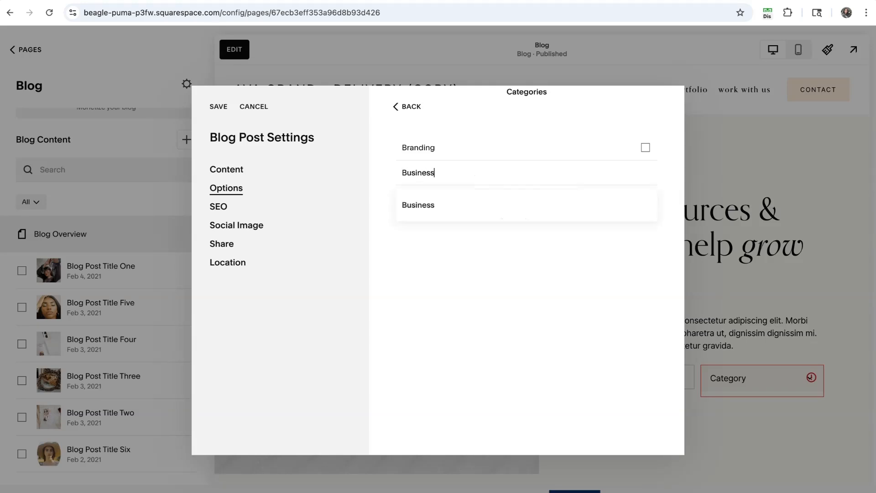
pyautogui.press('Return')
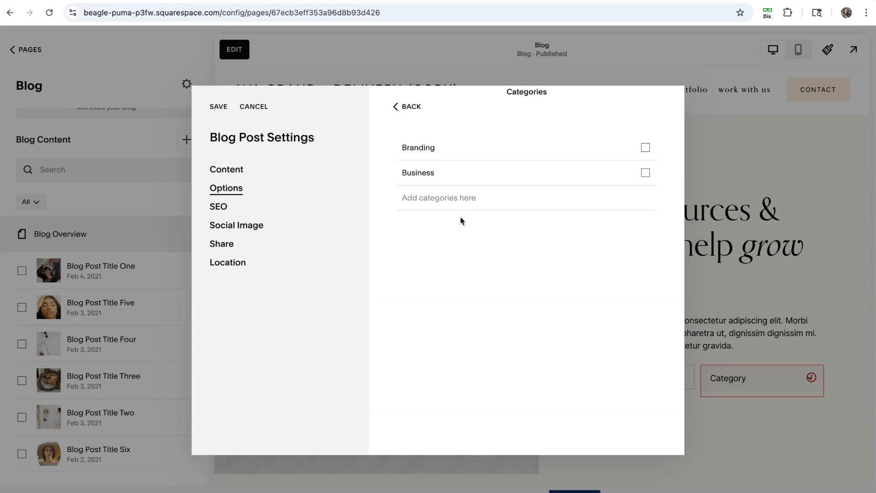
# Delete the Branding category from the post's category list and save the post settings
pyautogui.click(647, 149)
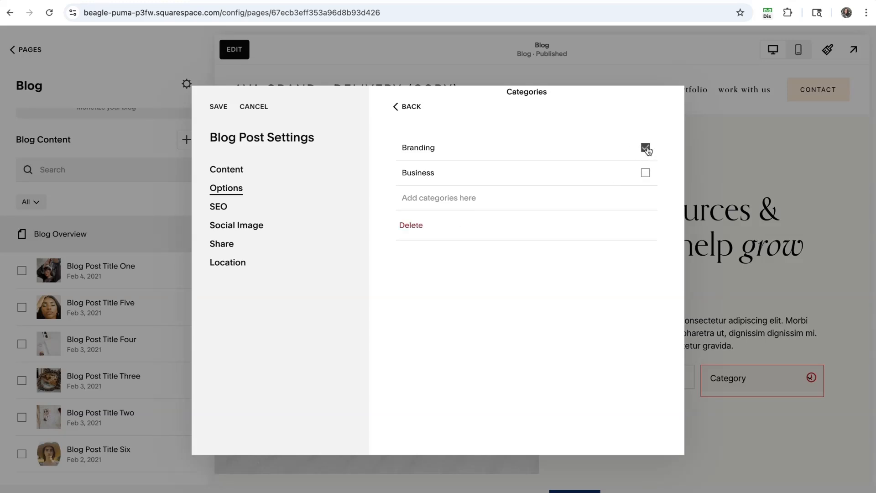
pyautogui.click(410, 226)
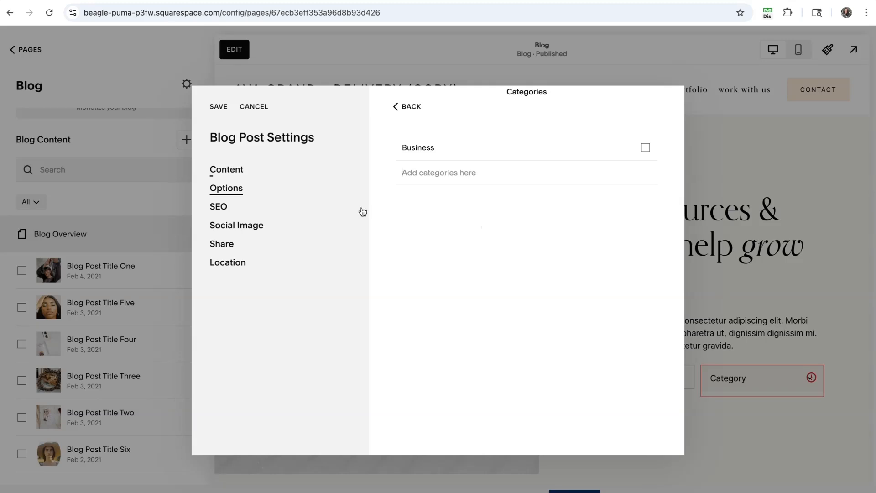
pyautogui.click(217, 108)
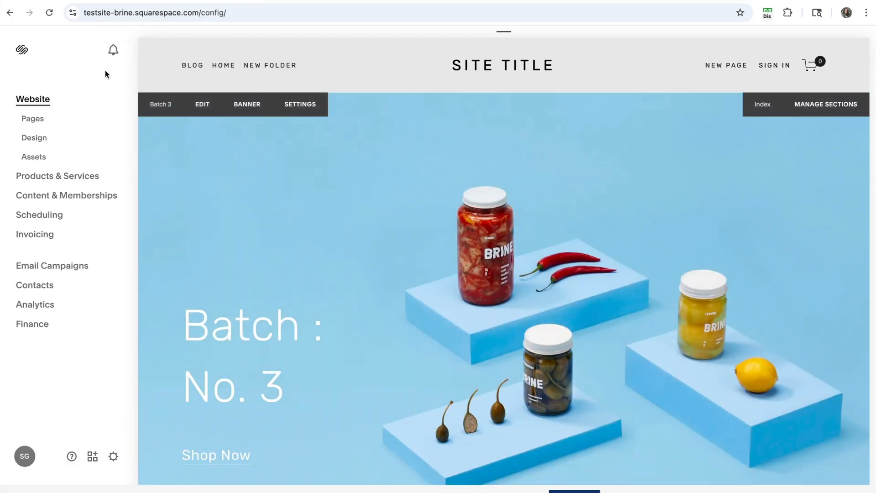
# Open the unlinked TEST BLOG page of the Brine test site and open the post Blog Title 2 for editing
pyautogui.click(29, 122)
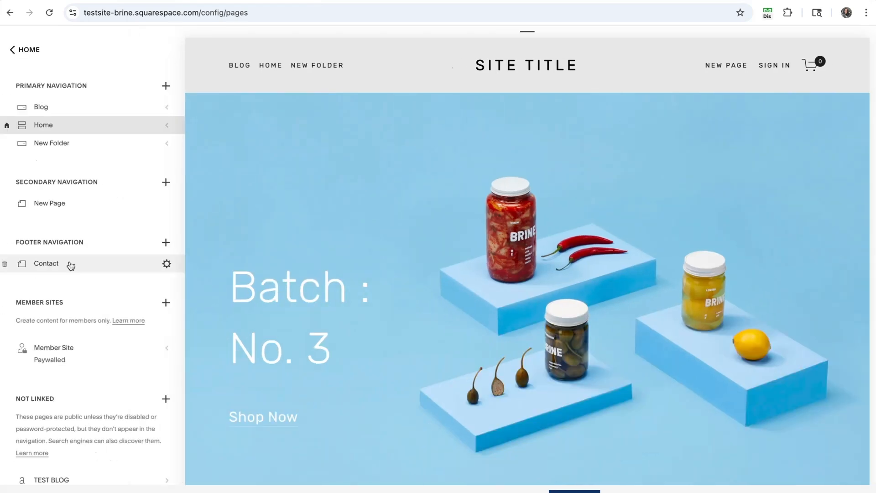
pyautogui.scroll(-3, 86, 273)
pyautogui.scroll(-1, 88, 274)
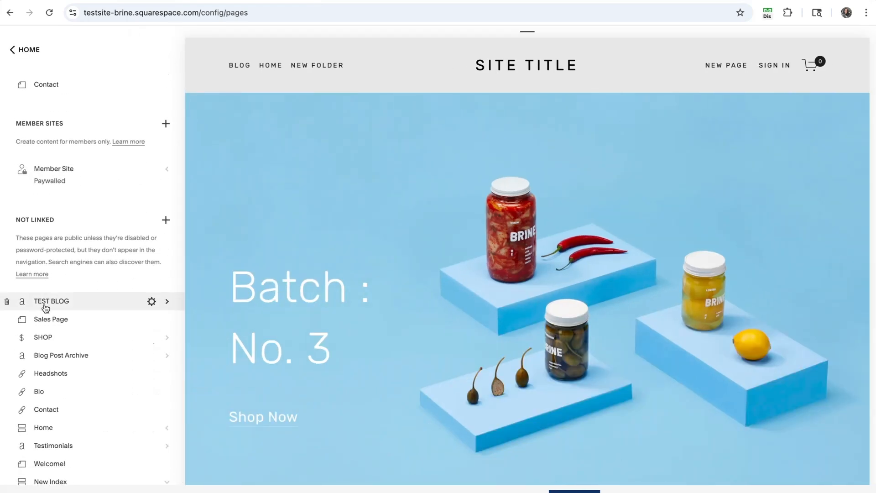
pyautogui.click(63, 303)
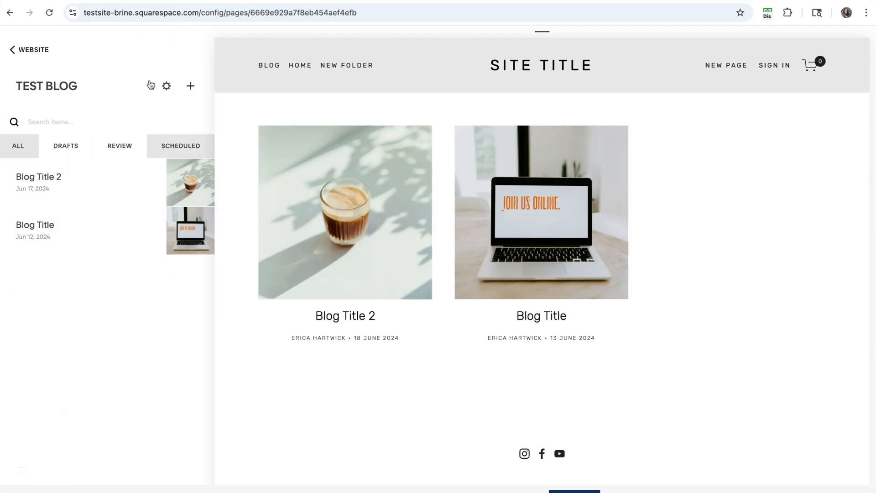
pyautogui.moveTo(111, 241)
pyautogui.moveTo(88, 190)
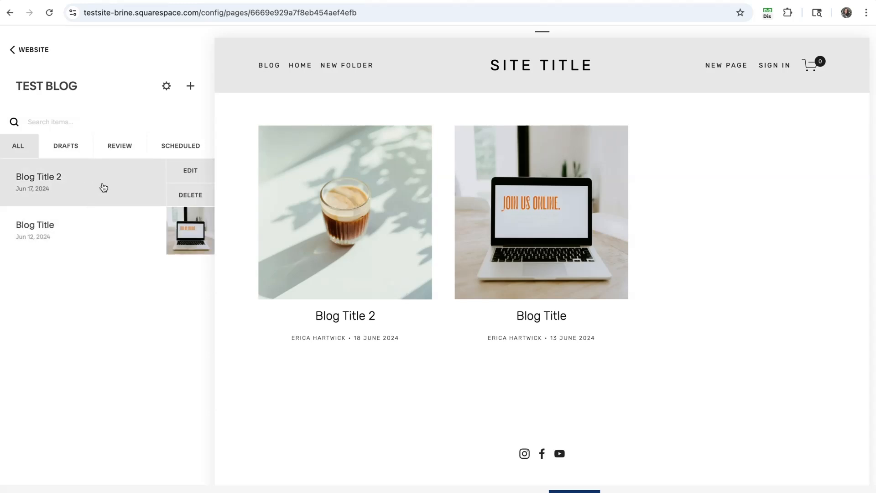
pyautogui.click(183, 176)
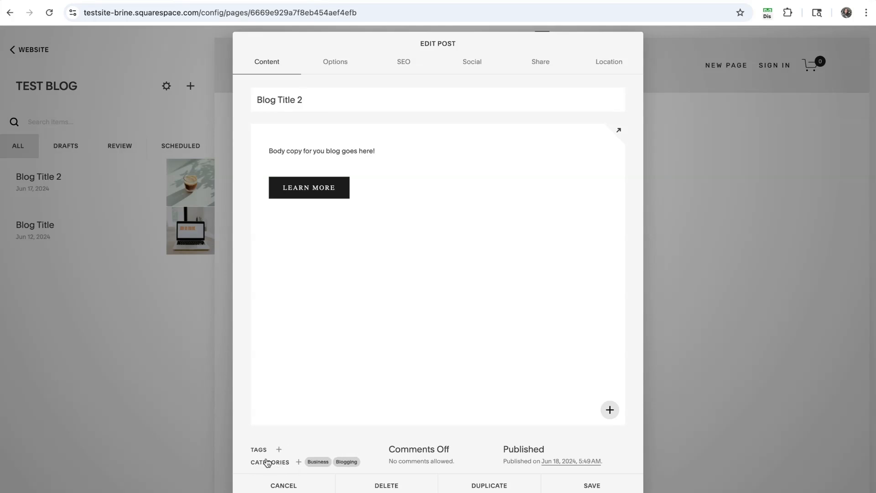
# Create a new category named DIY for the post Blog Title 2
pyautogui.click(298, 462)
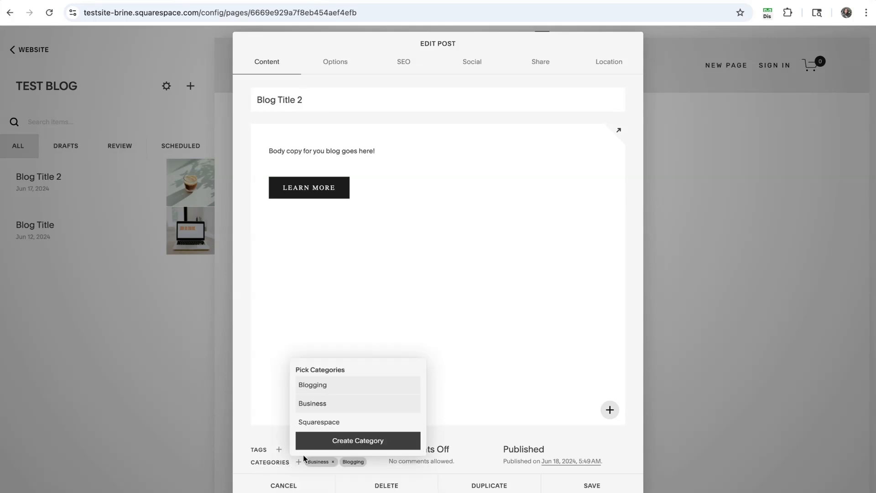
pyautogui.click(349, 442)
pyautogui.write('D')
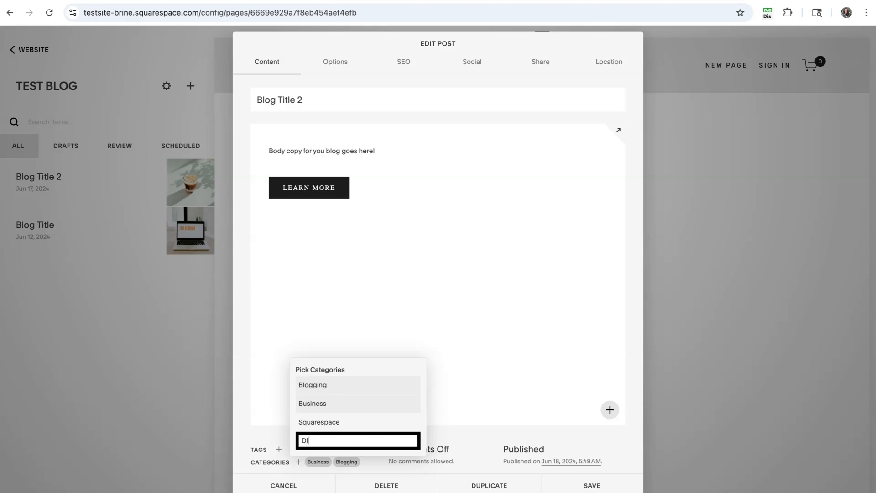
pyautogui.write('IY')
pyautogui.press('Return')
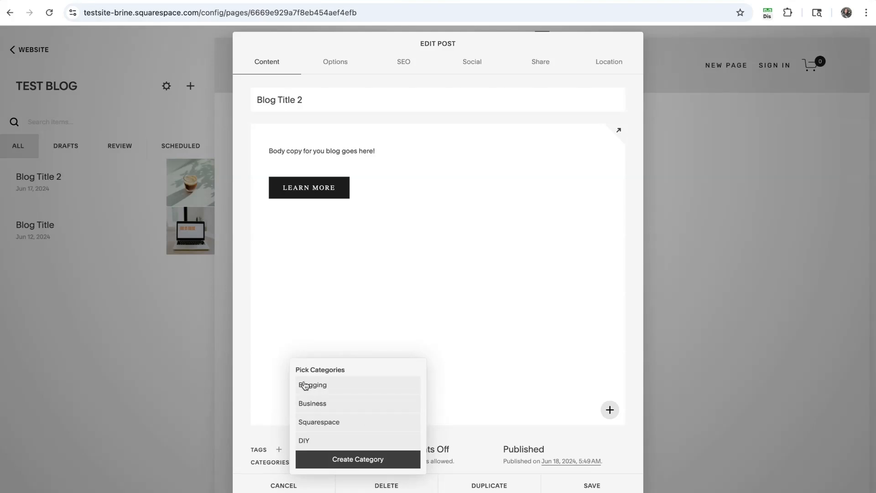
# Deselect every category except DIY for Blog Title 2 and save the post
pyautogui.click(364, 427)
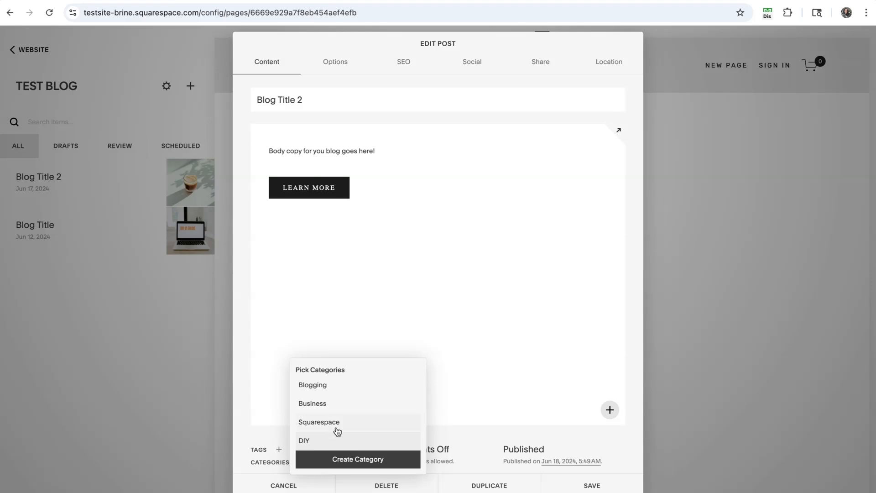
pyautogui.click(247, 395)
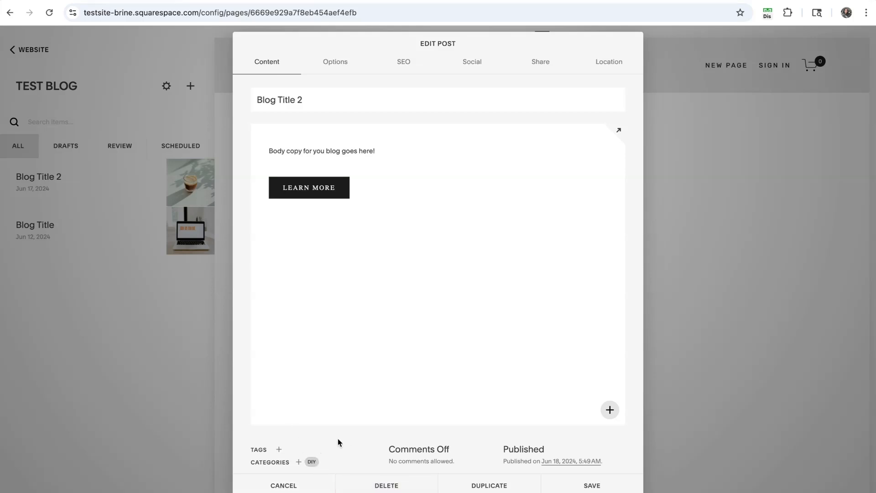
pyautogui.click(592, 486)
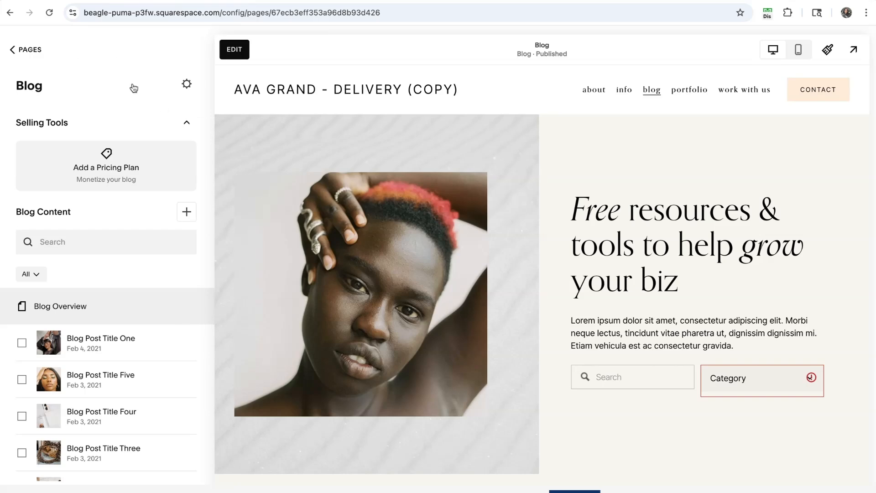
# Open category management in the advanced settings of the Ava Grand site's Blog page
pyautogui.click(185, 84)
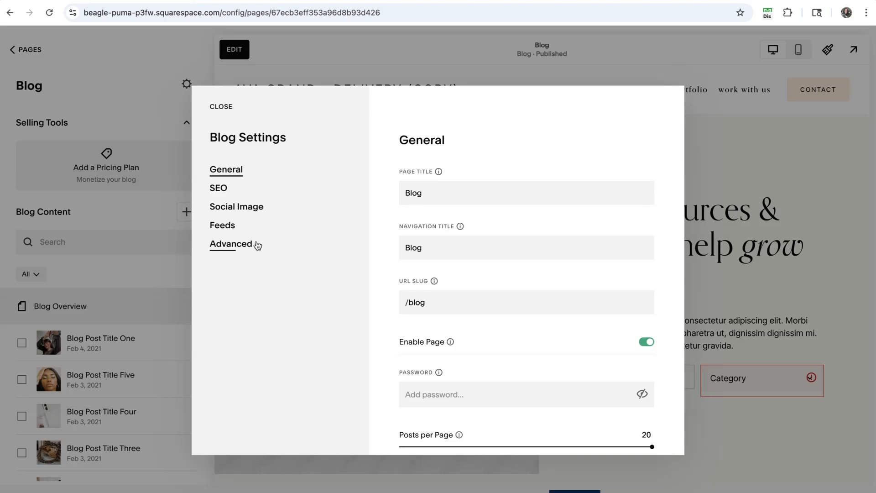
pyautogui.click(223, 249)
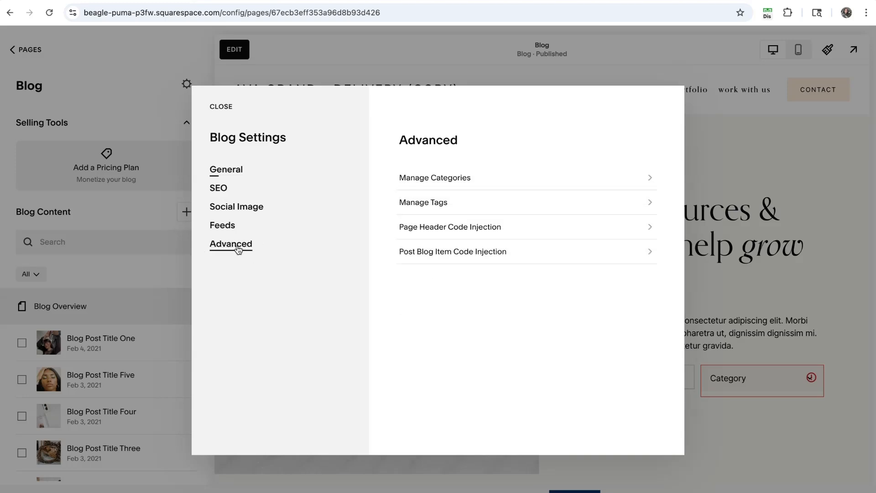
pyautogui.click(448, 182)
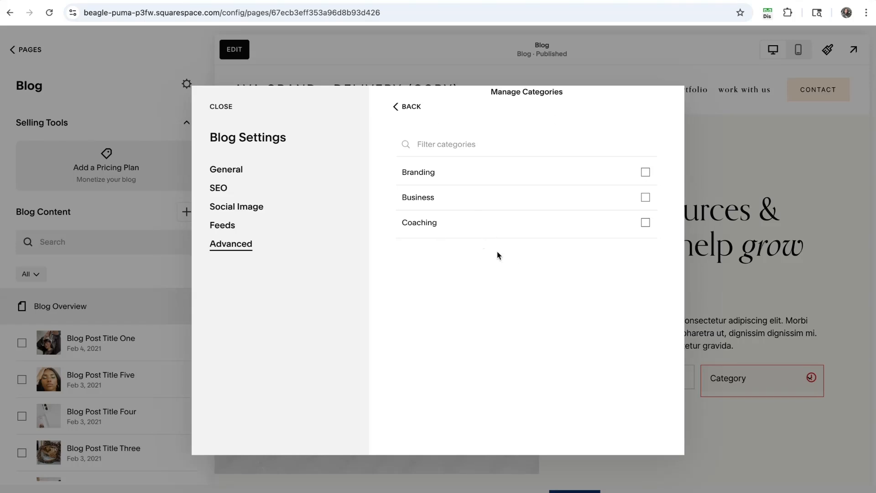
# Select the Branding category in the category manager and leave the blog settings
pyautogui.click(645, 173)
pyautogui.click(133, 146)
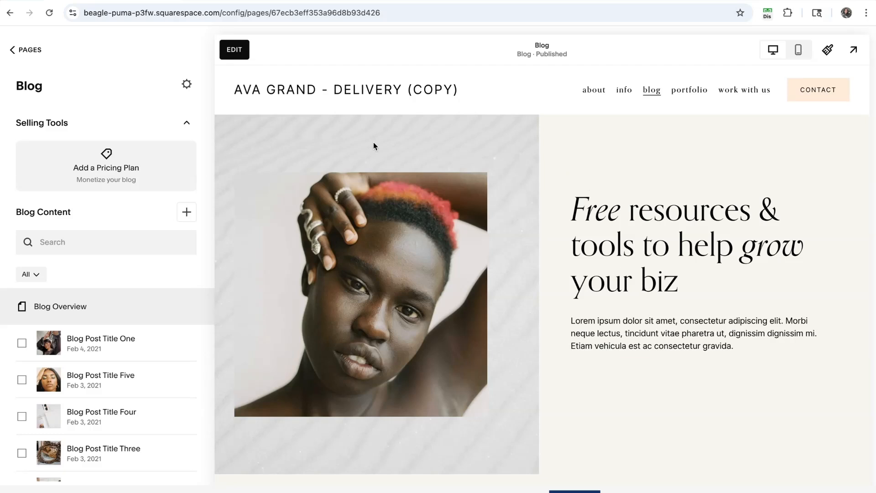
# Open the Blog page for editing, add a text block to the first section and place it beneath the intro paragraph
pyautogui.click(234, 50)
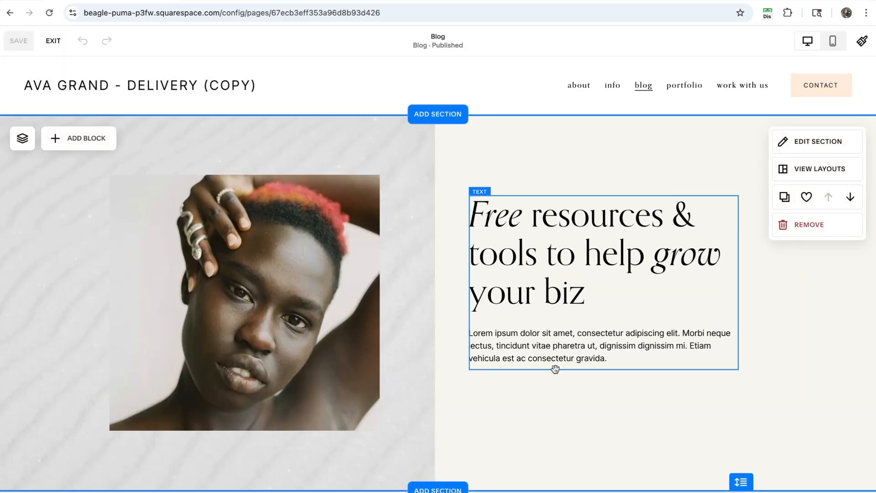
pyautogui.scroll(-1, 515, 365)
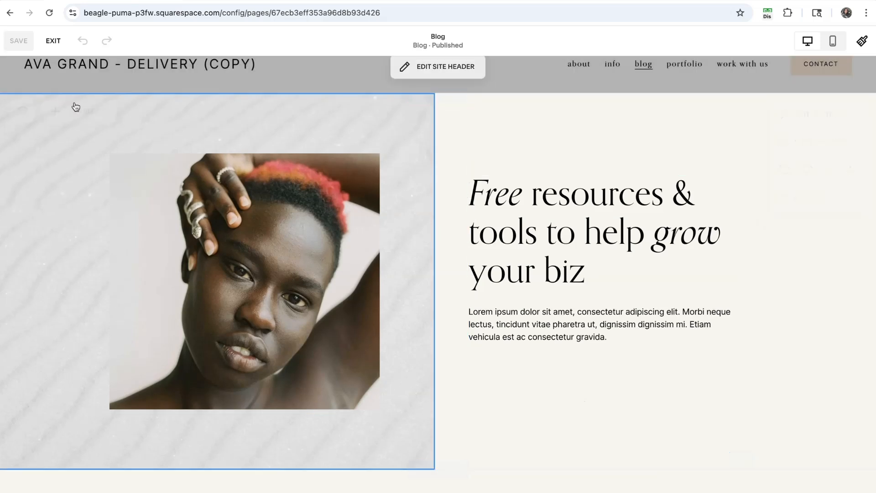
pyautogui.click(66, 117)
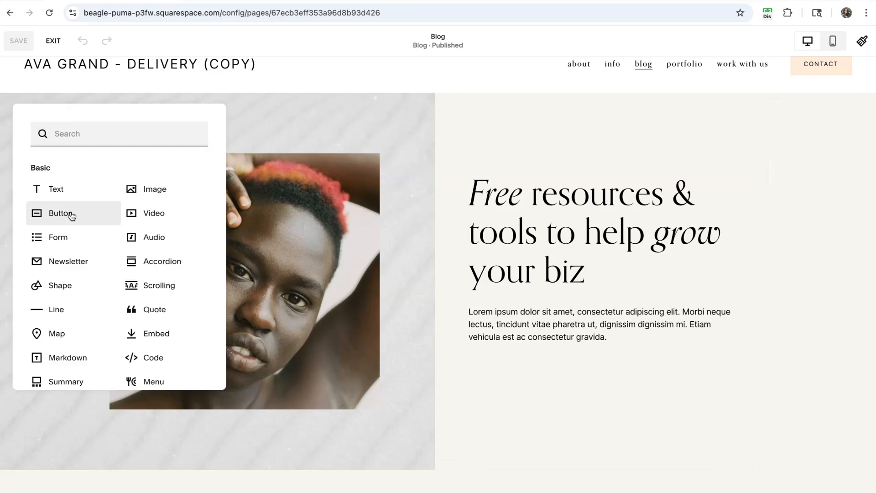
pyautogui.click(51, 194)
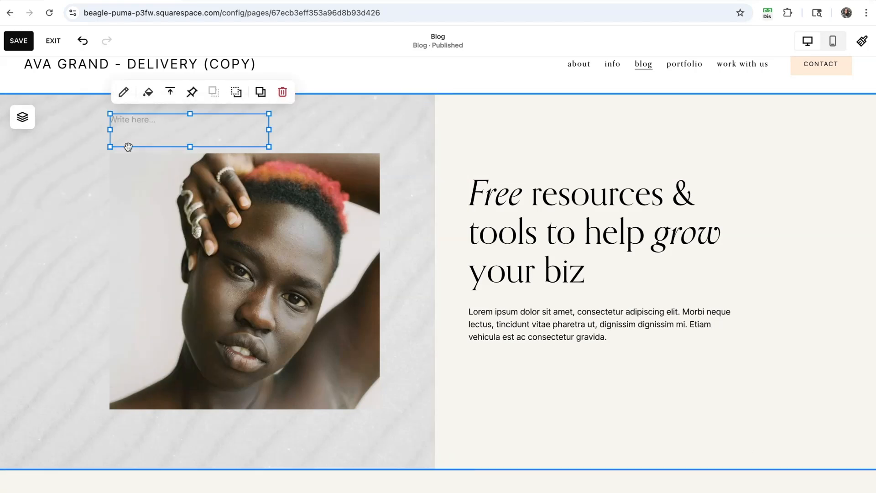
pyautogui.moveTo(123, 131); pyautogui.dragTo(486, 362)
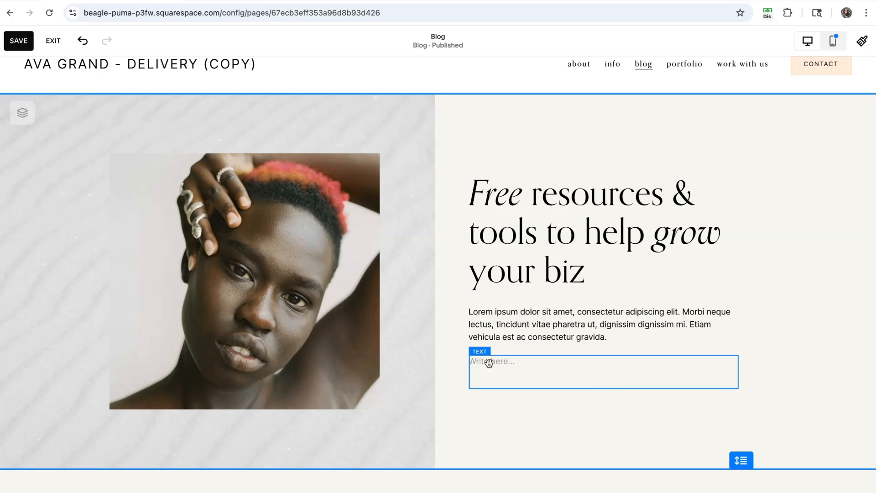
# Enter "CATEGORIES: Branding / Business / Marketing / DIY" in the new text block, with "CATEGORIES:" in bold
pyautogui.click(486, 362)
pyautogui.click(490, 362)
pyautogui.write('CATEGO')
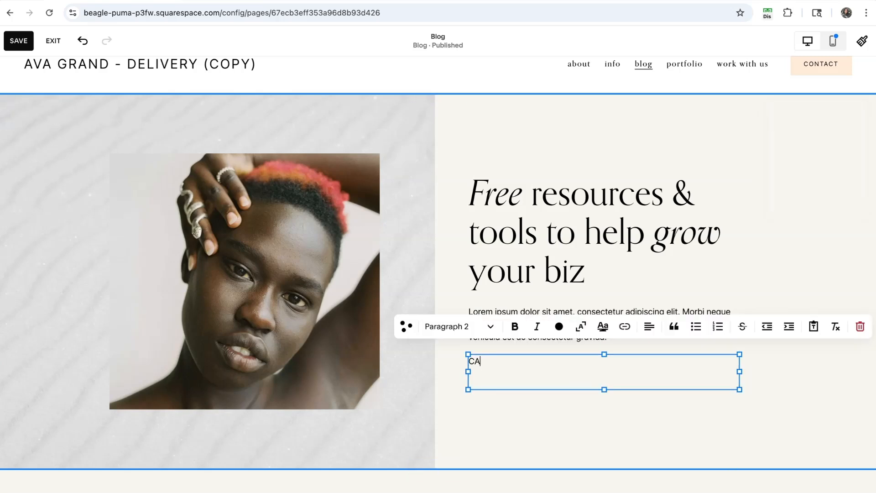
pyautogui.write('RIES: Branding / Business / Marketing / DIY')
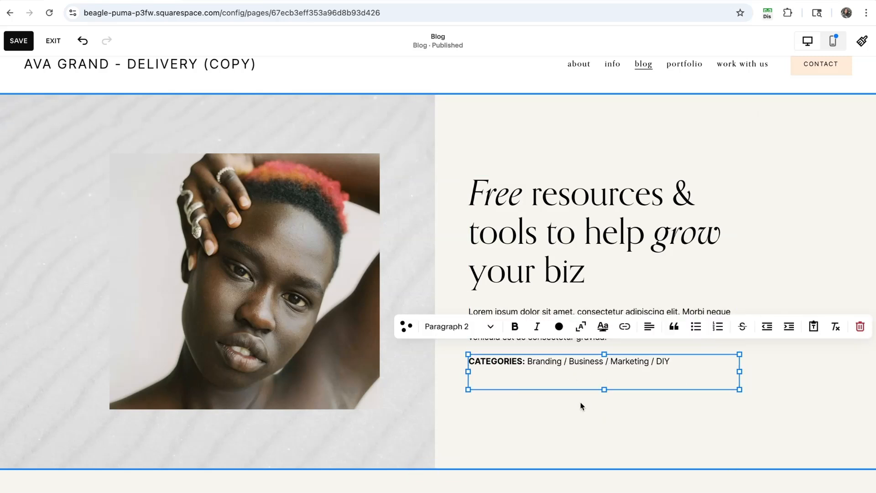
# Link the word Branding to the Branding blog category (/blog?category=Branding)
pyautogui.doubleClick(545, 362)
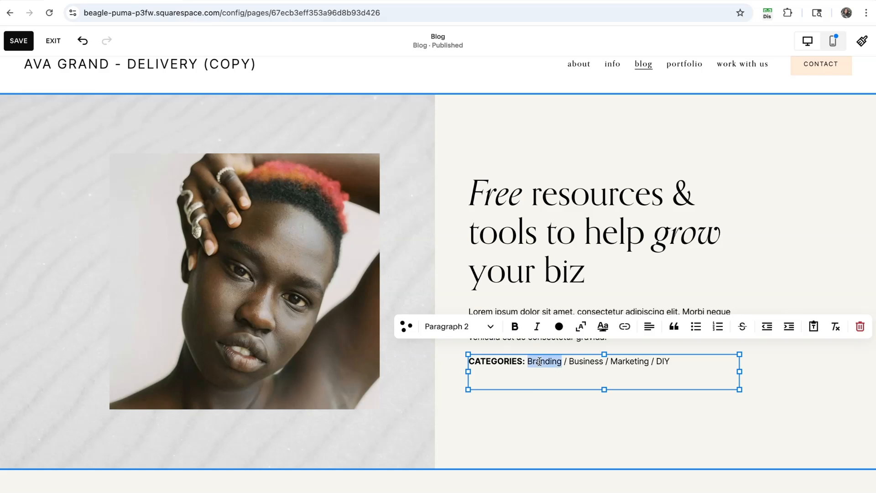
pyautogui.click(625, 327)
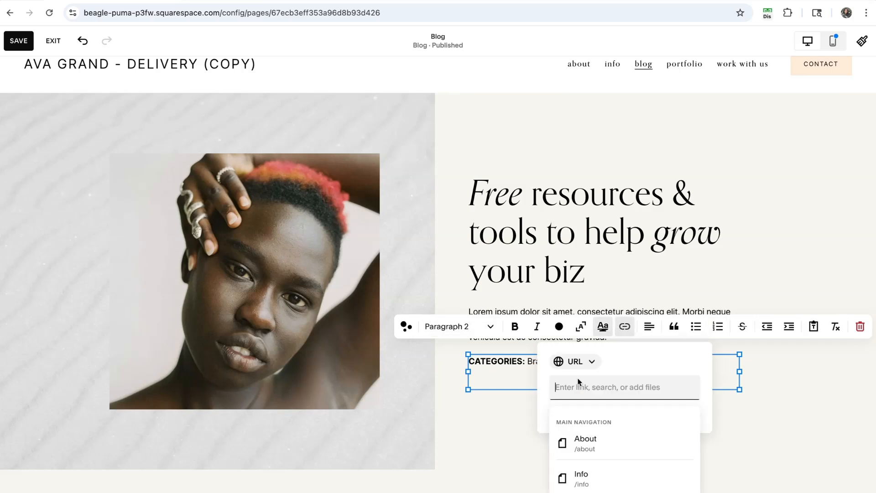
pyautogui.scroll(-8, 597, 430)
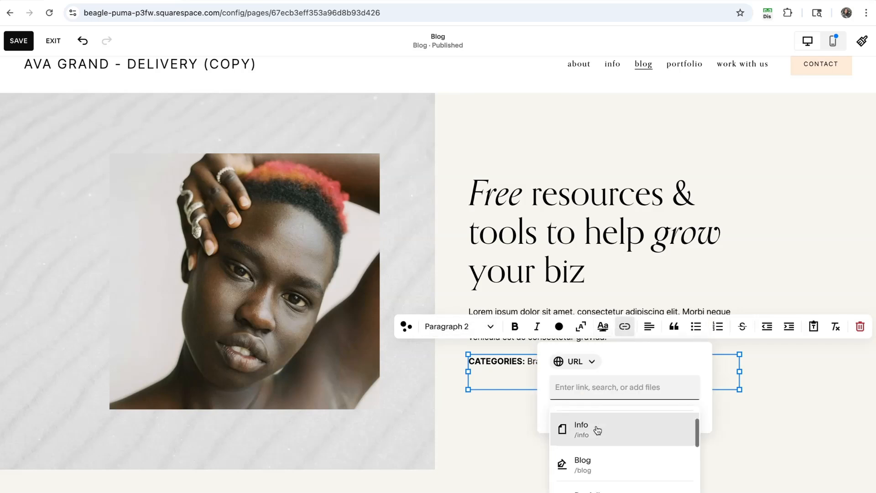
pyautogui.scroll(-4, 604, 433)
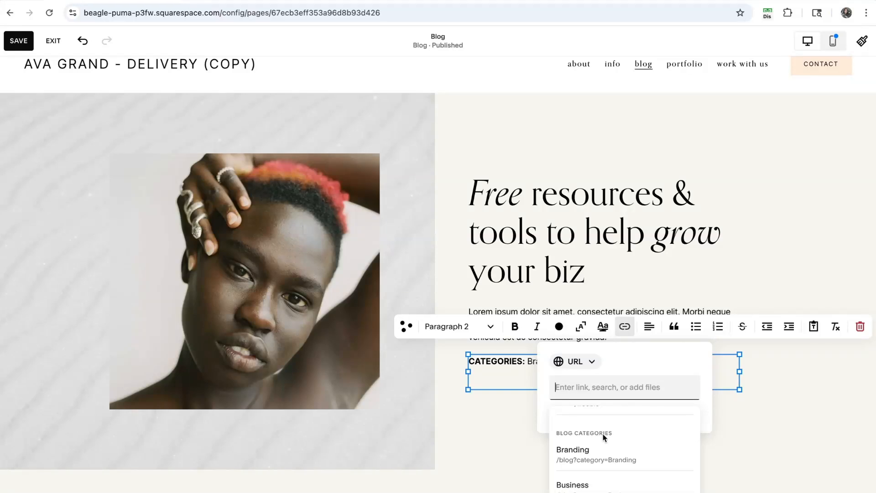
pyautogui.scroll(-1, 600, 431)
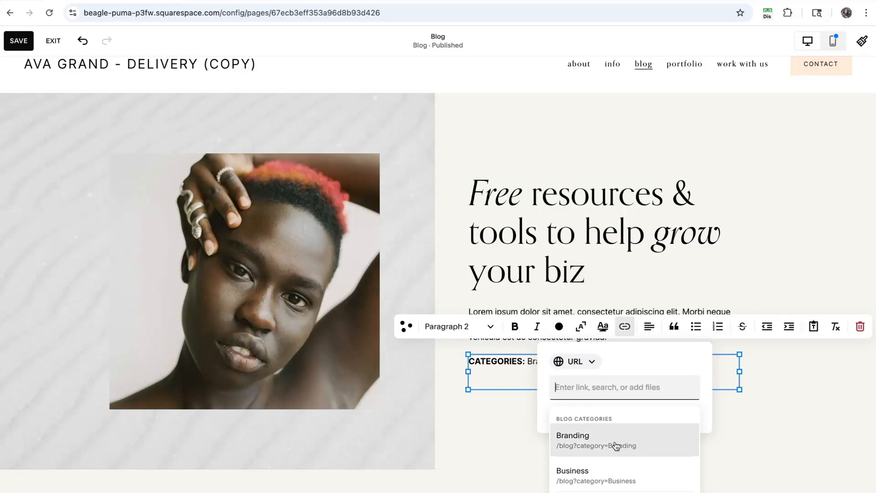
pyautogui.click(585, 440)
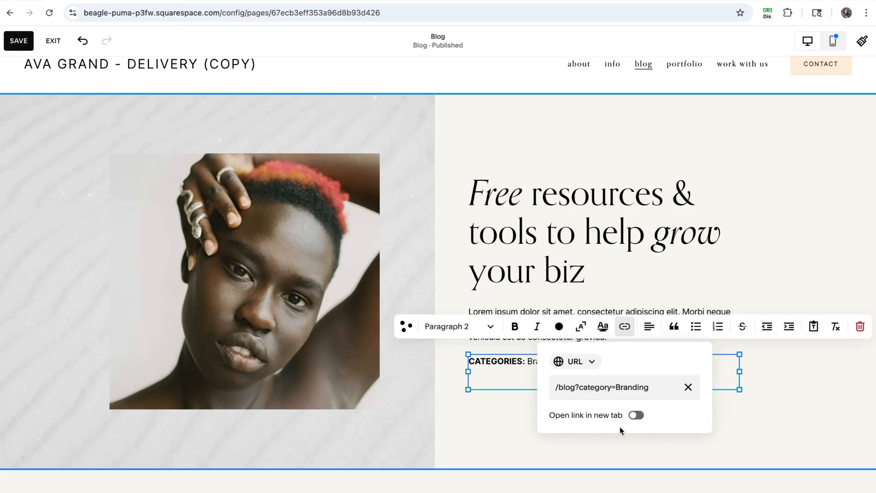
pyautogui.click(462, 415)
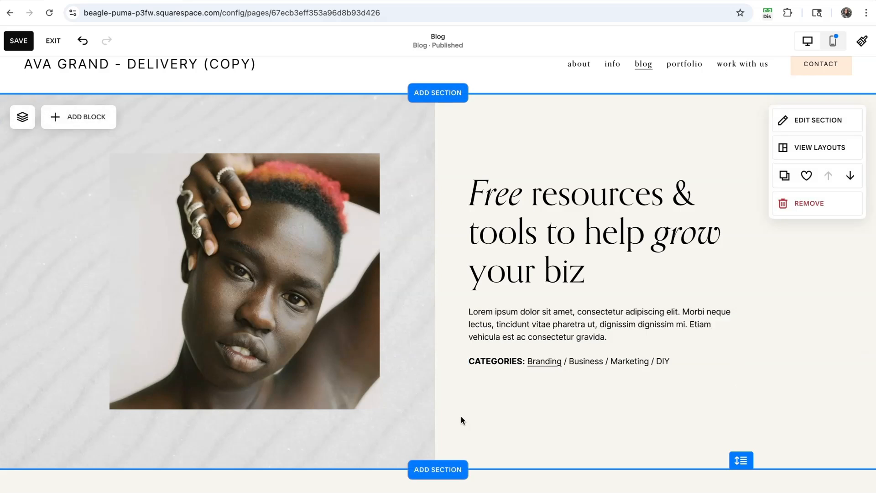
# Link the words Business, Marketing and DIY to their matching blog categories, and save the page
pyautogui.click(582, 362)
pyautogui.doubleClick(583, 362)
pyautogui.click(623, 326)
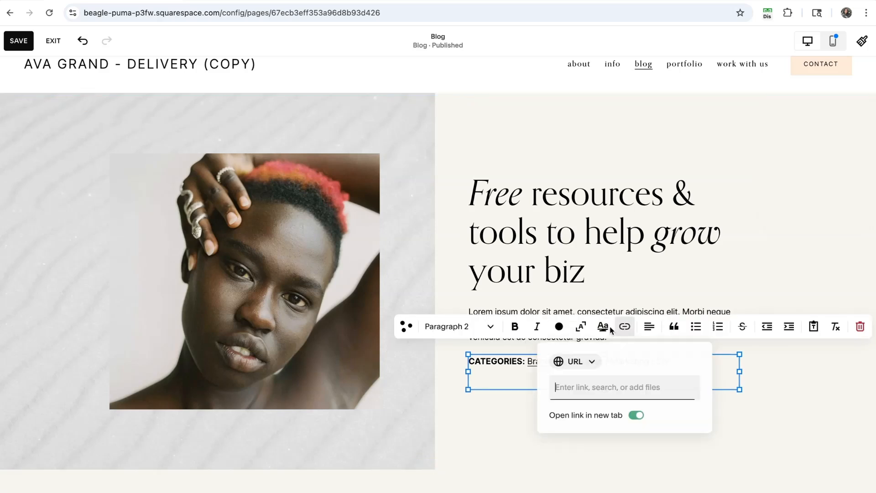
pyautogui.click(591, 397)
pyautogui.scroll(-5, 602, 426)
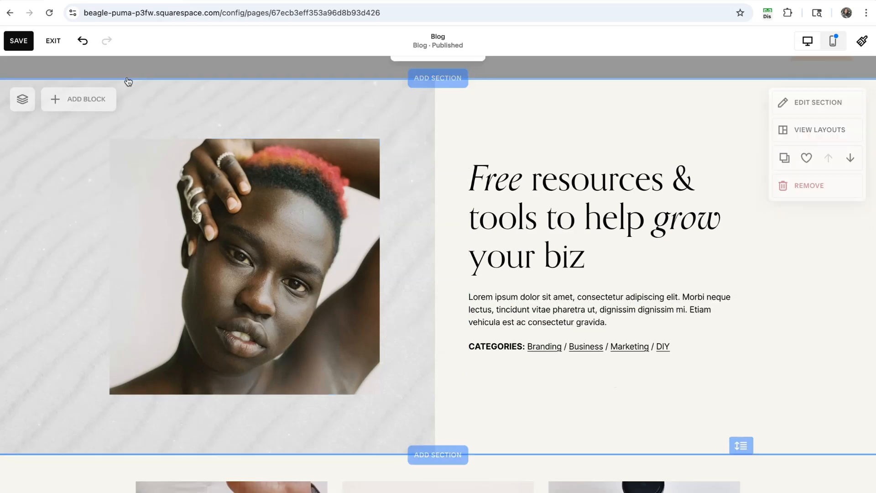
pyautogui.click(19, 40)
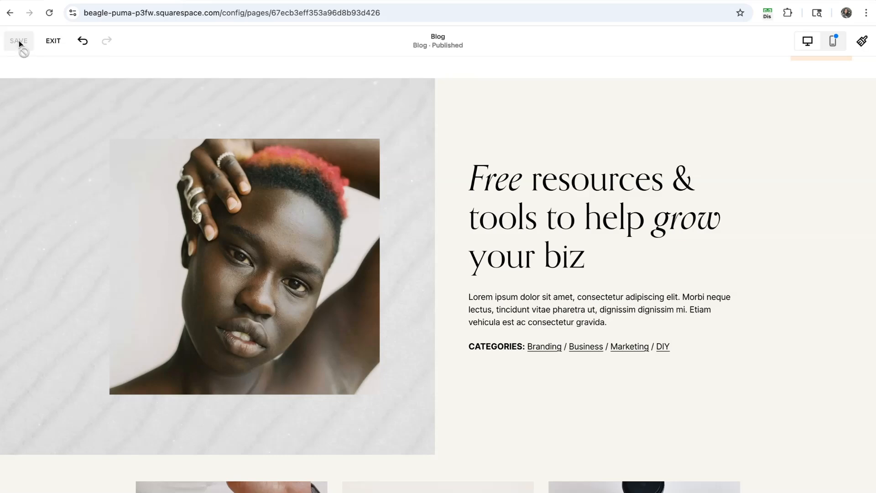
pyautogui.click(58, 49)
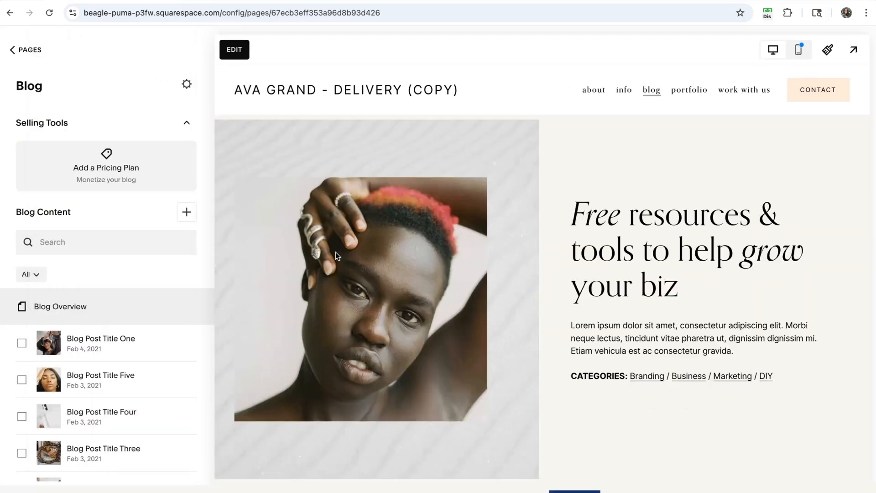
# Preview the Blog page at full size and follow the Business category link to check the filtered posts
pyautogui.click(853, 49)
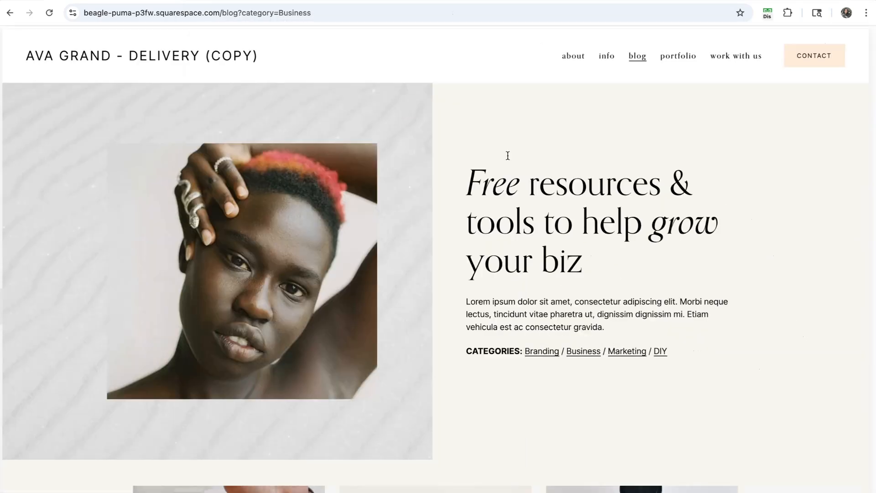
pyautogui.scroll(-2, 618, 303)
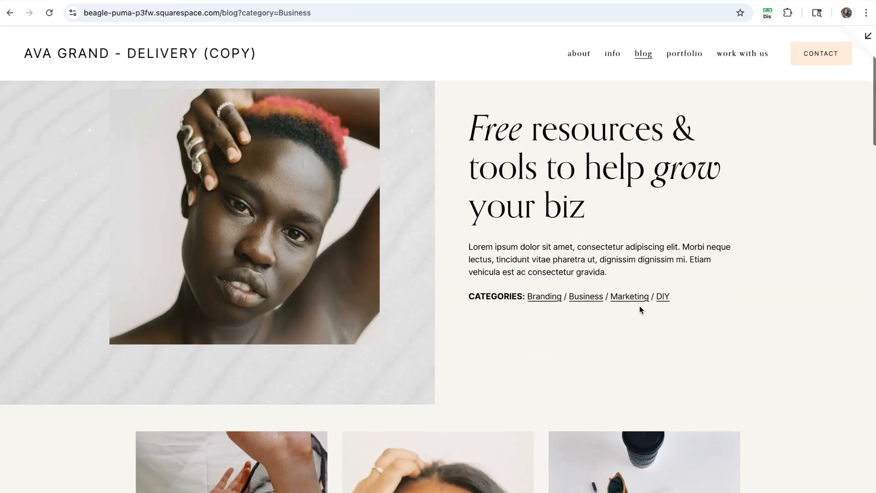
pyautogui.scroll(1, 567, 308)
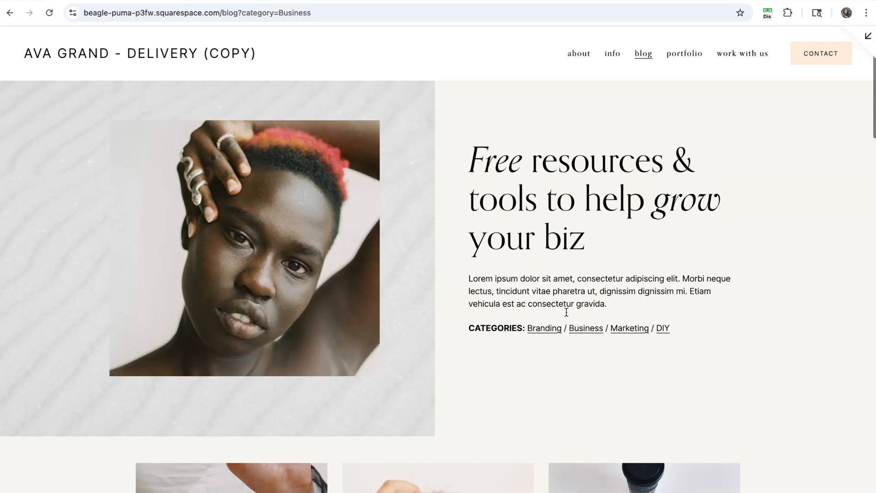
pyautogui.click(585, 330)
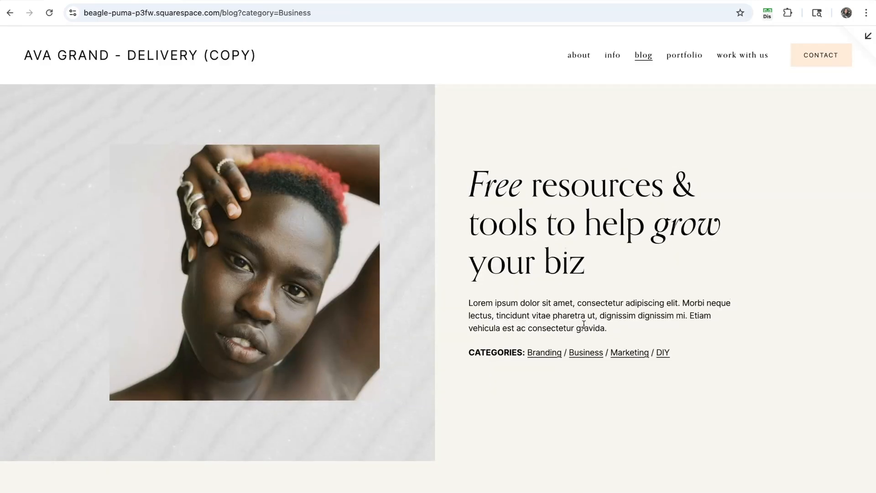
pyautogui.scroll(-5, 446, 339)
pyautogui.scroll(-10, 447, 340)
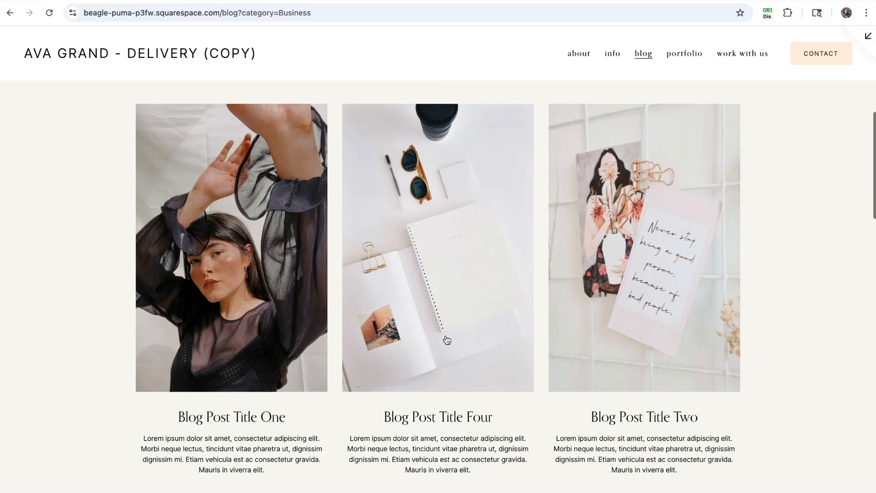
pyautogui.scroll(8, 445, 339)
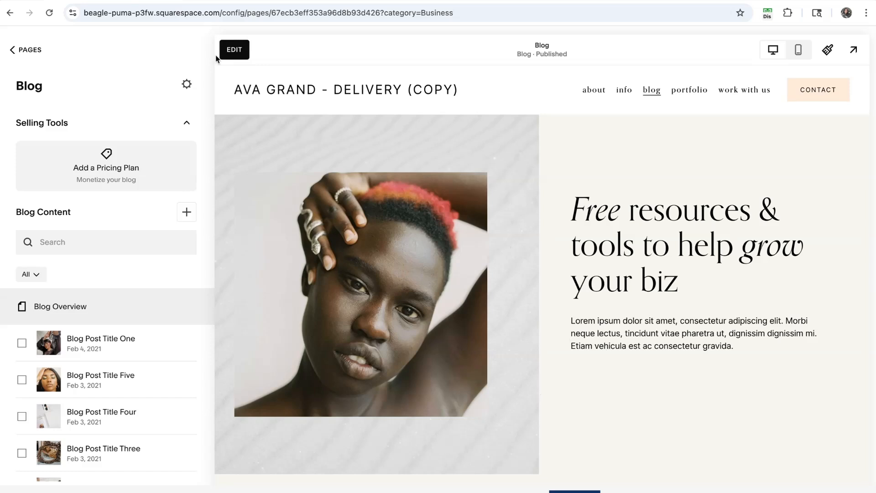
# Open the Blog page for editing again and add an Archive block to the first section
pyautogui.click(234, 51)
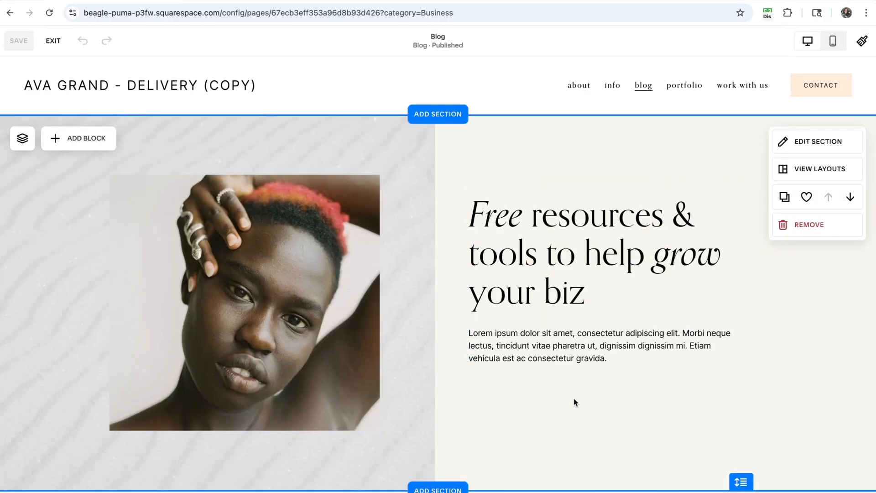
pyautogui.scroll(-2, 573, 397)
pyautogui.scroll(1, 584, 403)
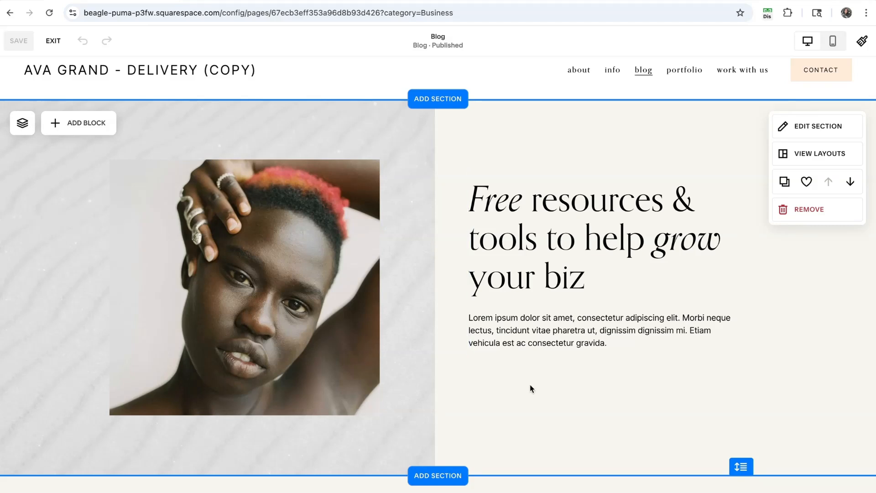
pyautogui.click(70, 127)
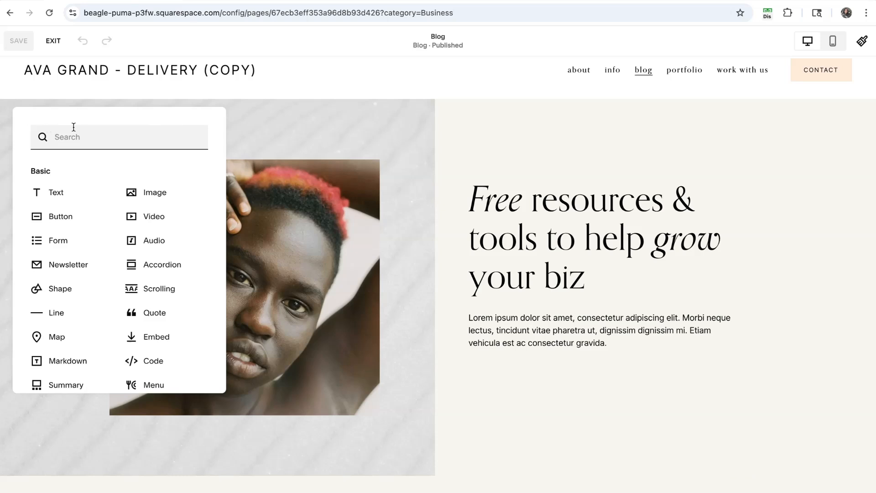
pyautogui.write('archi')
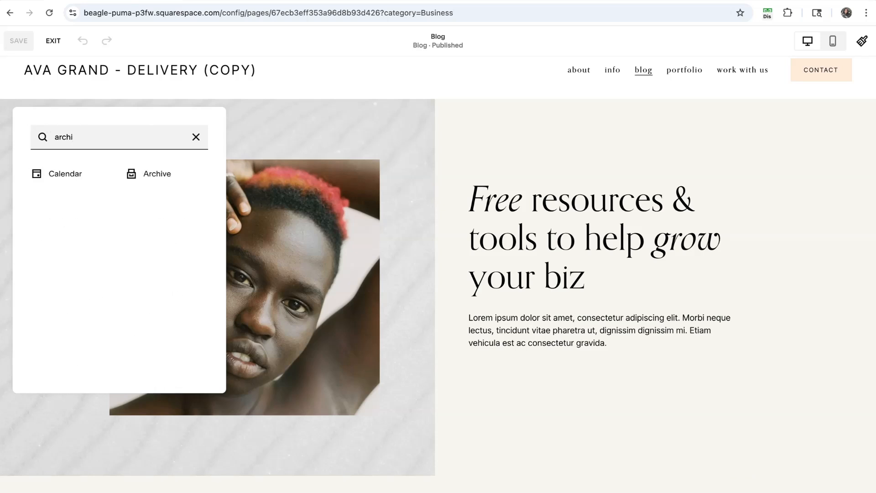
pyautogui.write('ve')
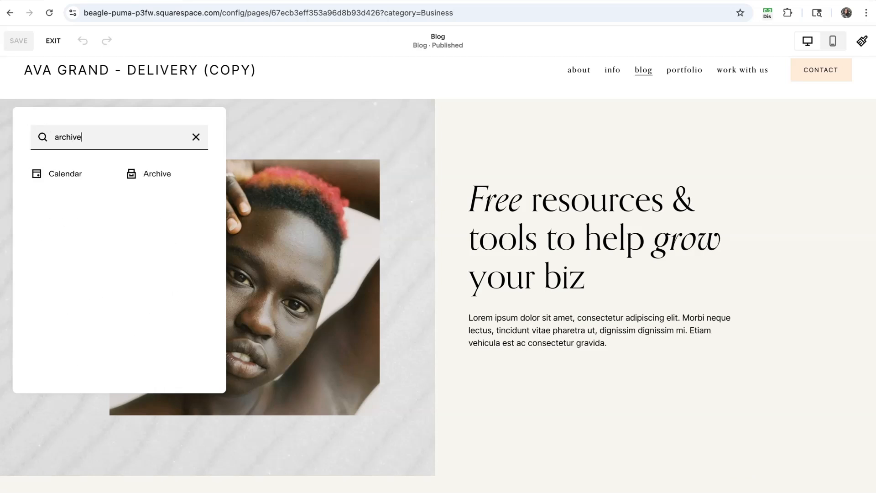
pyautogui.click(155, 178)
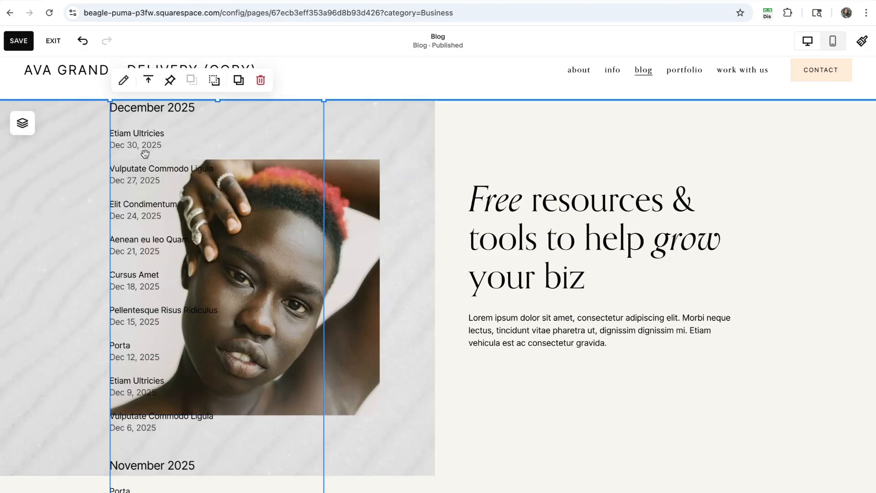
# Move the Archive block beneath the intro paragraph in the first section
pyautogui.moveTo(145, 154); pyautogui.dragTo(567, 356)
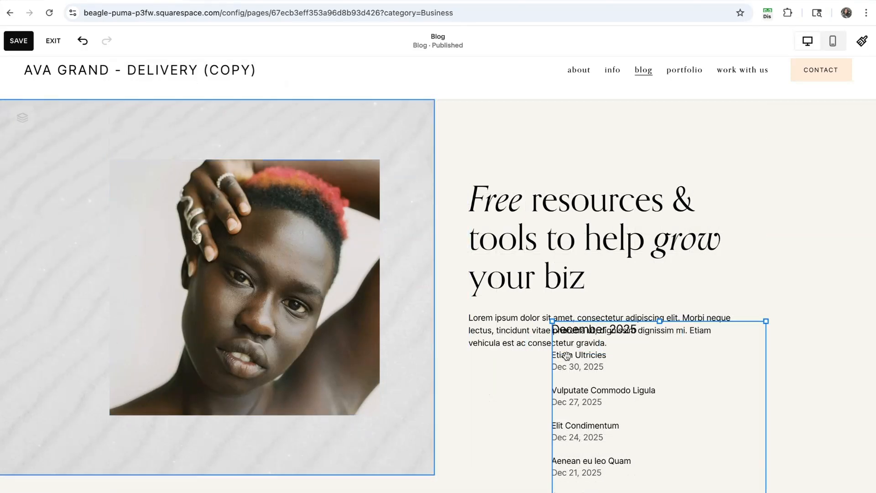
pyautogui.scroll(-2, 566, 356)
pyautogui.moveTo(570, 248); pyautogui.dragTo(525, 294)
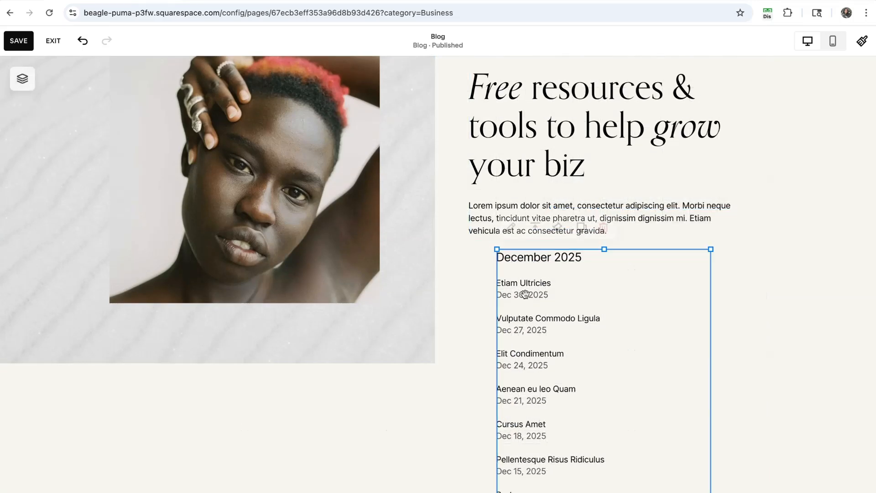
pyautogui.scroll(-3, 604, 333)
pyautogui.scroll(4, 604, 333)
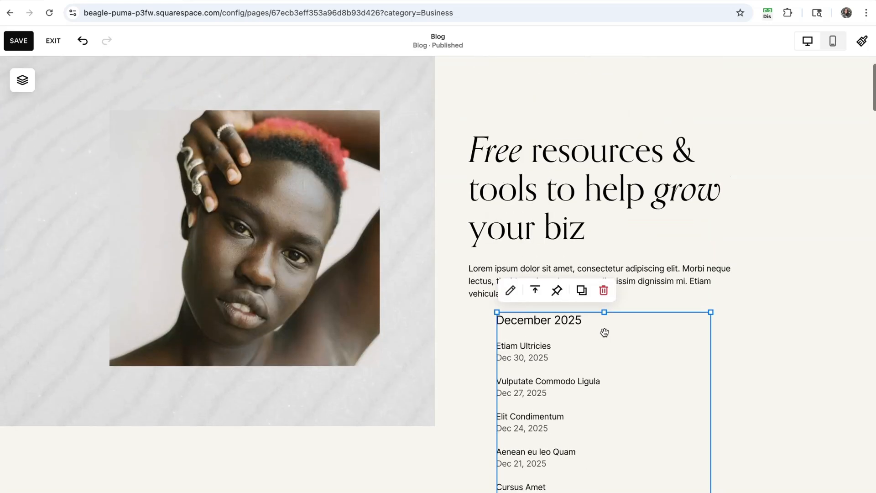
pyautogui.scroll(-2, 604, 333)
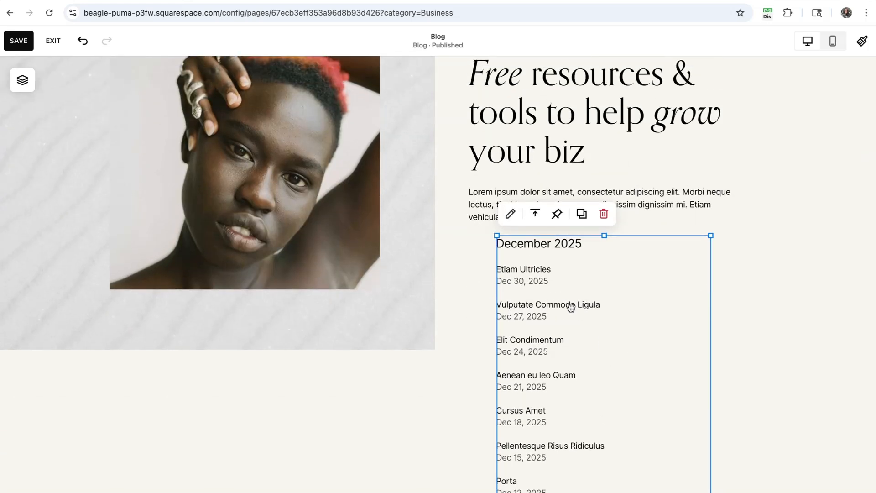
# Set the Archive block to use the Blog page as its source and Dropdown as its layout
pyautogui.doubleClick(533, 283)
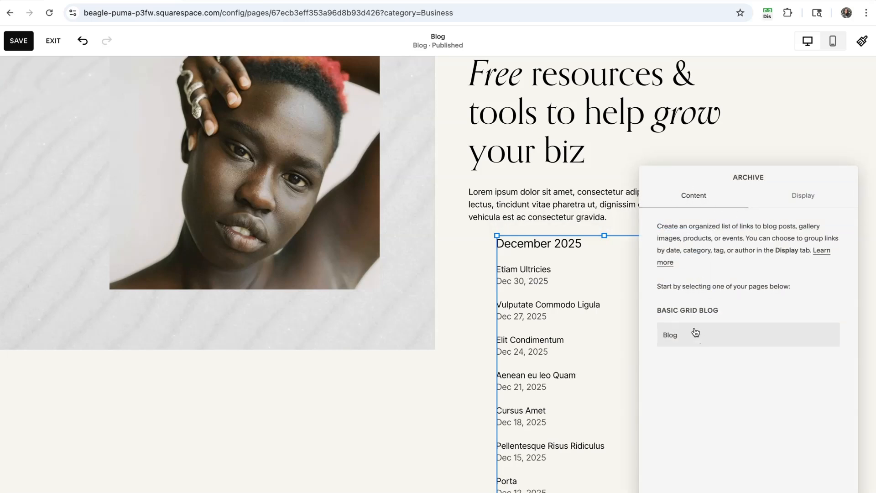
pyautogui.click(675, 338)
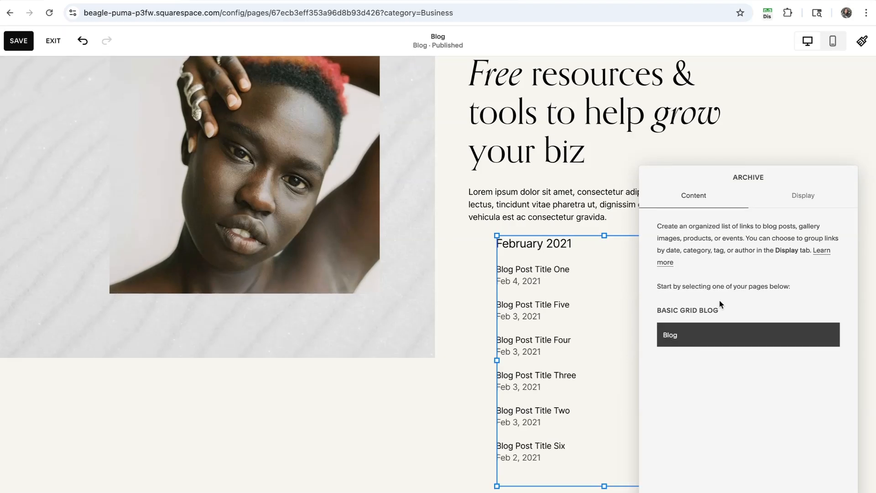
pyautogui.click(803, 197)
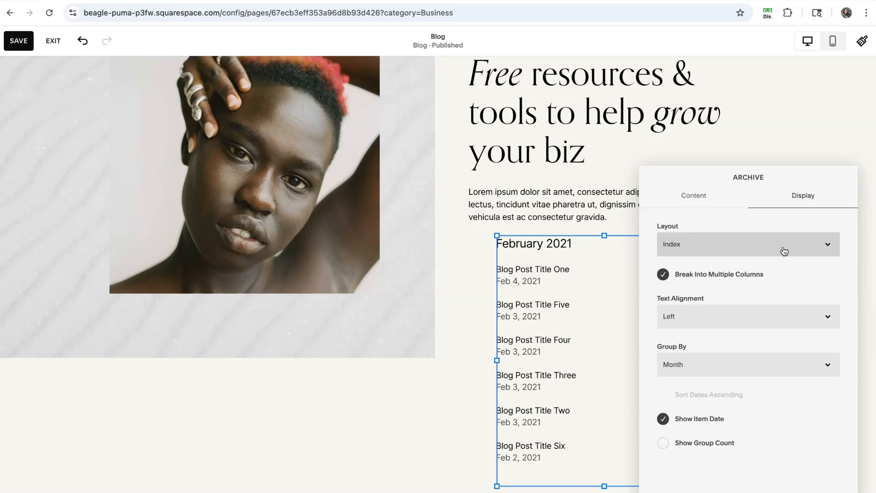
pyautogui.click(828, 247)
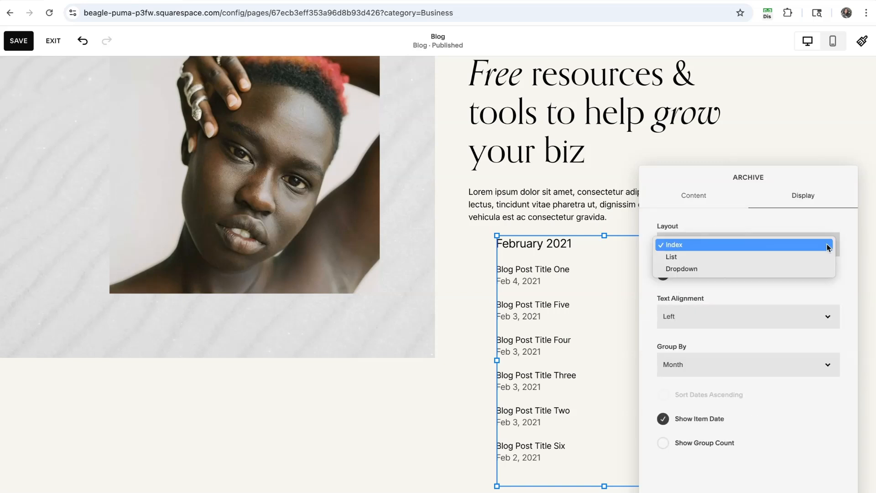
pyautogui.click(694, 268)
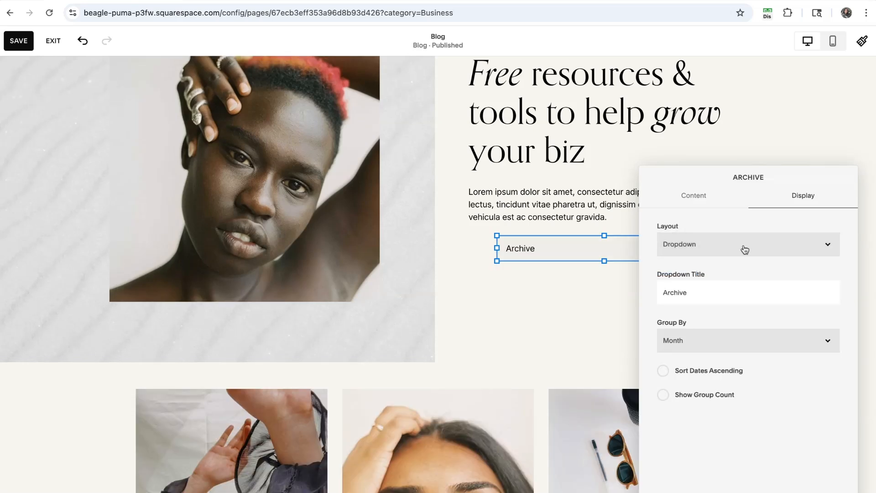
# Title the Archive dropdown Categories, group it by Category, and save the page before leaving edit mode
pyautogui.doubleClick(676, 293)
pyautogui.write('Categories')
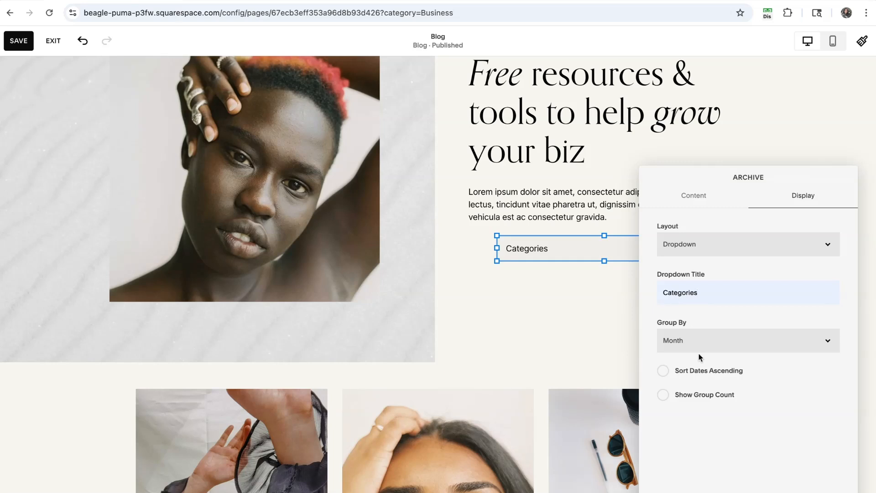
pyautogui.click(827, 340)
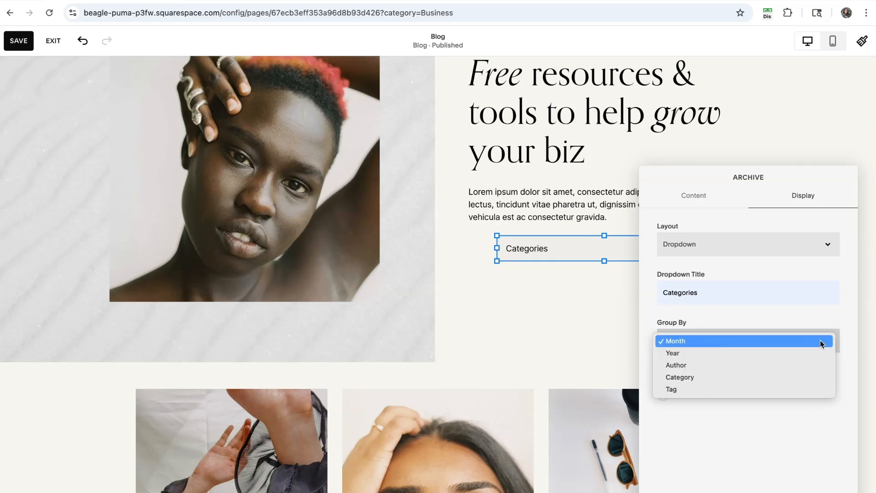
pyautogui.click(679, 377)
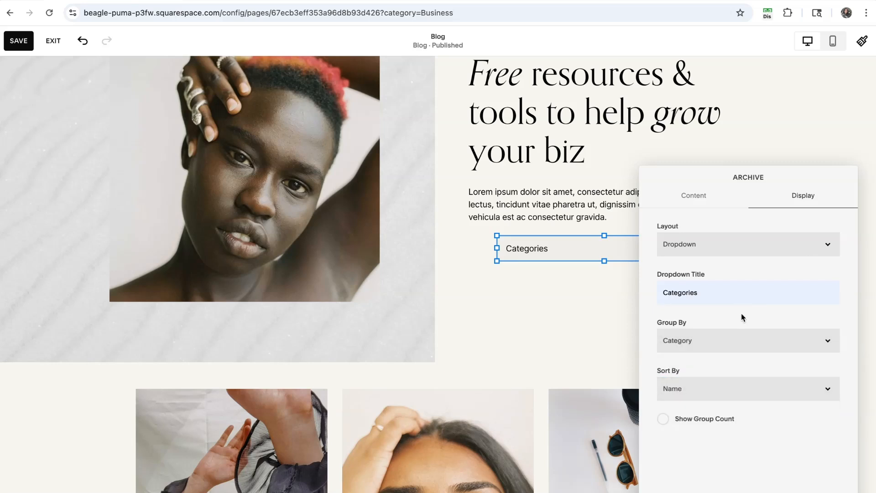
pyautogui.click(470, 264)
pyautogui.click(19, 41)
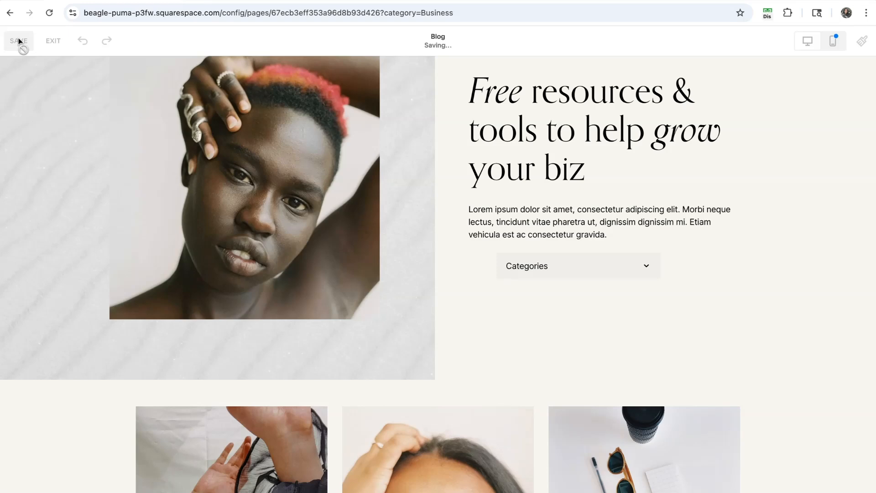
pyautogui.click(53, 40)
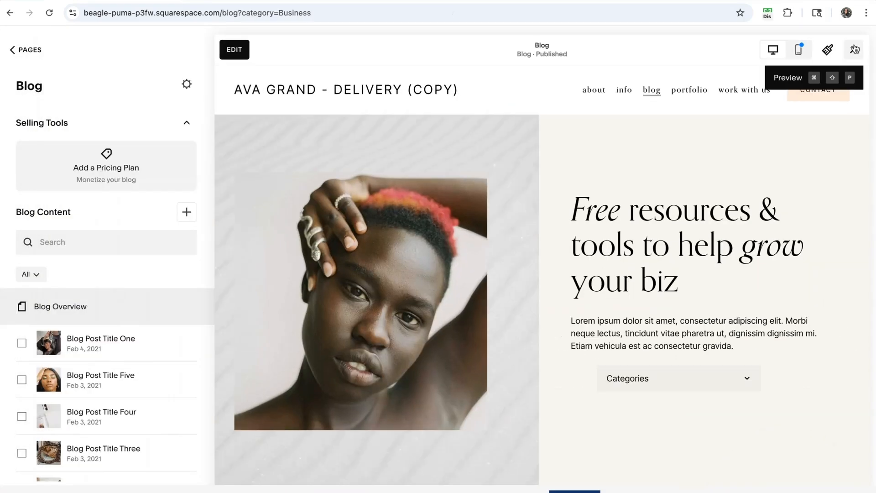
# Preview the Blog page at full size and expand the Categories dropdown to check its entries
pyautogui.click(854, 49)
pyautogui.scroll(-1, 658, 356)
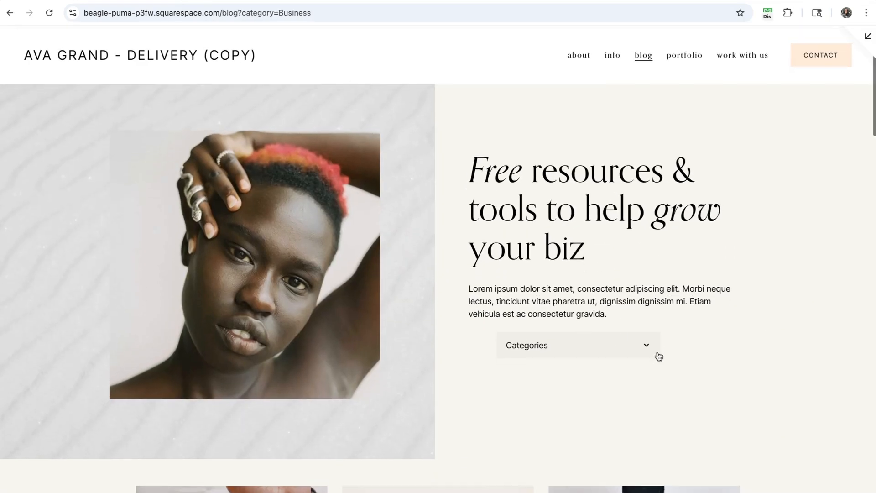
pyautogui.click(645, 343)
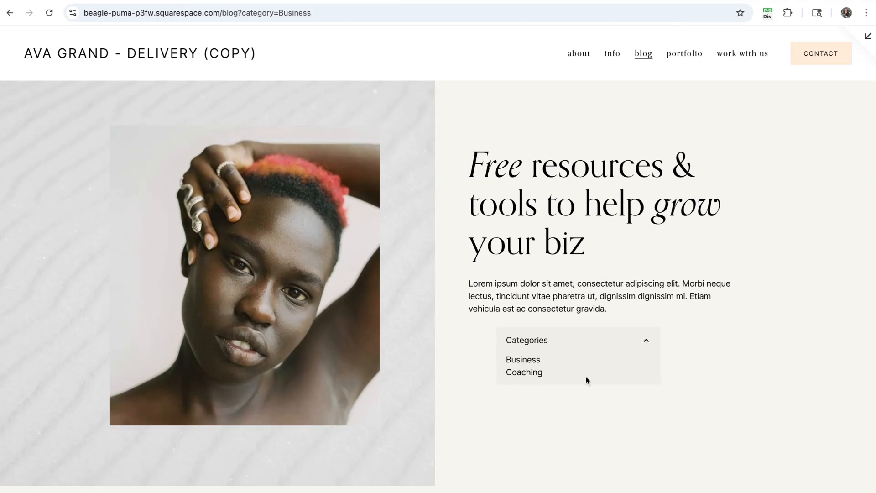
pyautogui.click(645, 342)
pyautogui.press('Escape')
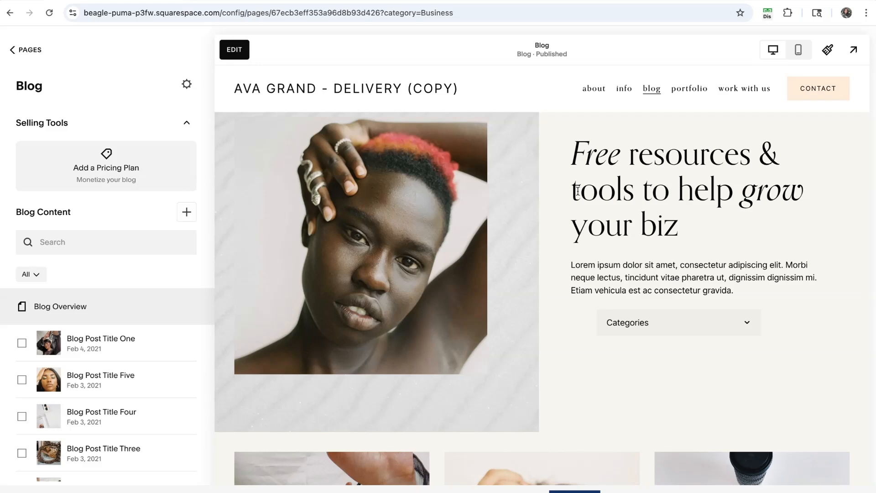
# Open the Blog page for editing and add a Search block to the first section
pyautogui.click(235, 50)
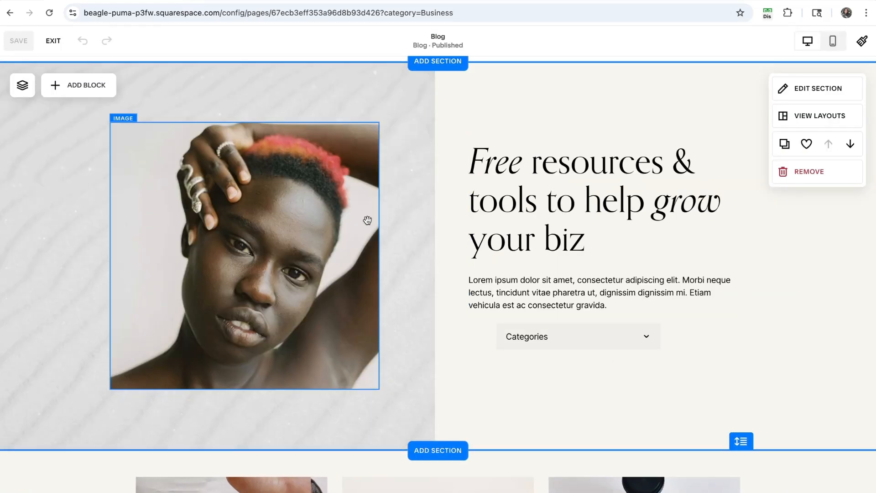
pyautogui.click(66, 91)
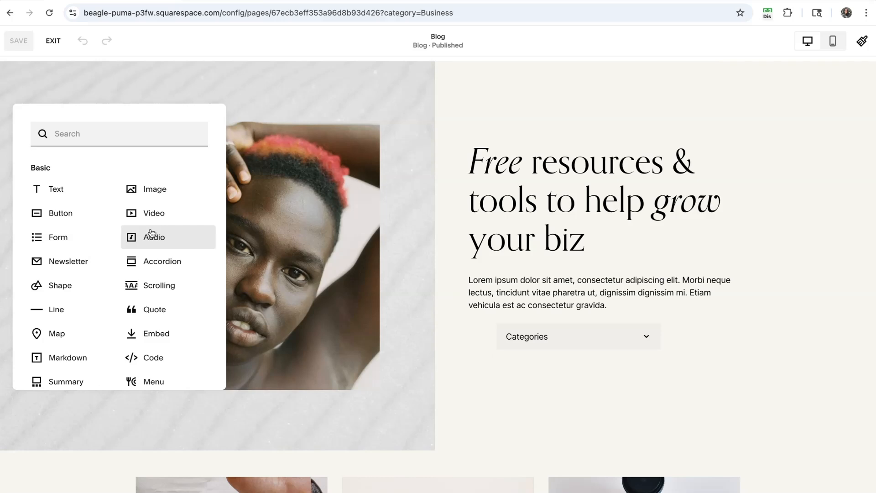
pyautogui.write('search')
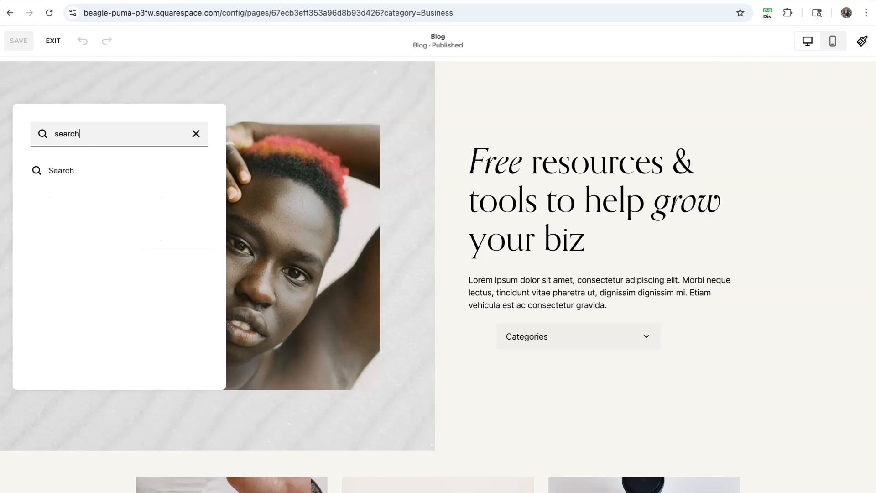
pyautogui.click(67, 172)
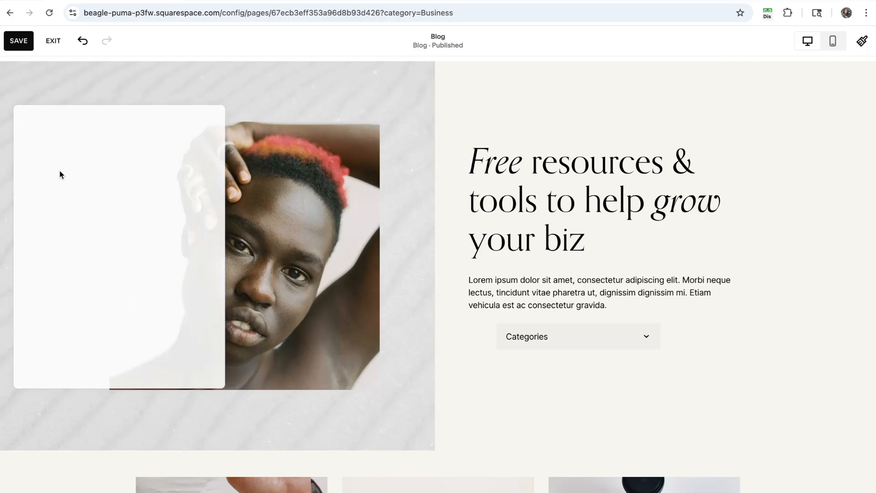
# Place the Search block and a narrowed Categories dropdown side by side beneath the intro paragraph, and save the page
pyautogui.moveTo(537, 338); pyautogui.dragTo(627, 336)
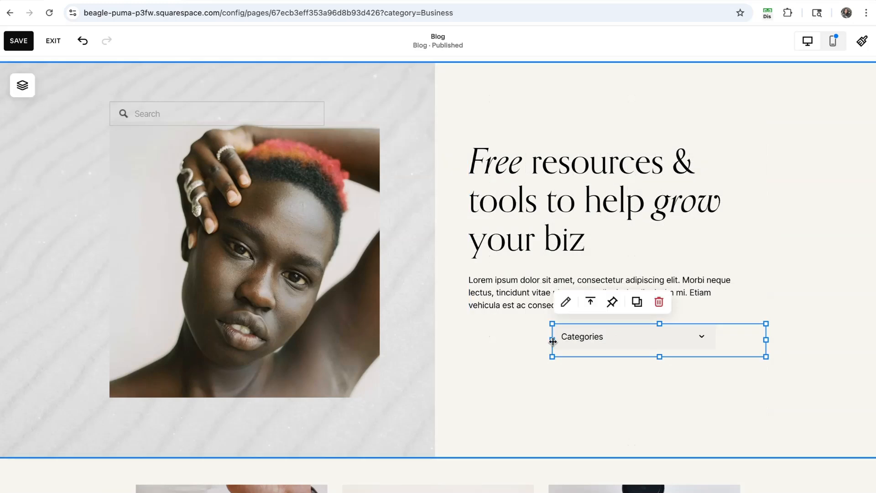
pyautogui.moveTo(551, 339); pyautogui.dragTo(595, 341)
pyautogui.moveTo(223, 119); pyautogui.dragTo(546, 357)
pyautogui.click(645, 410)
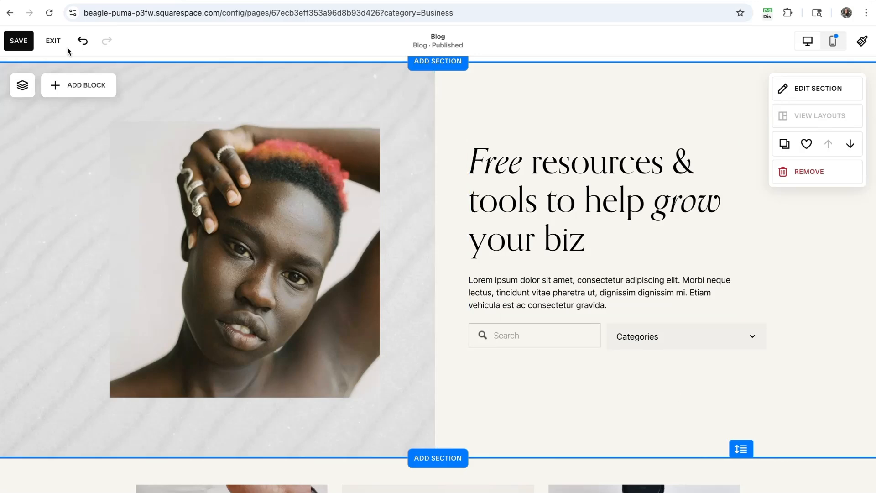
pyautogui.click(19, 40)
pyautogui.click(52, 41)
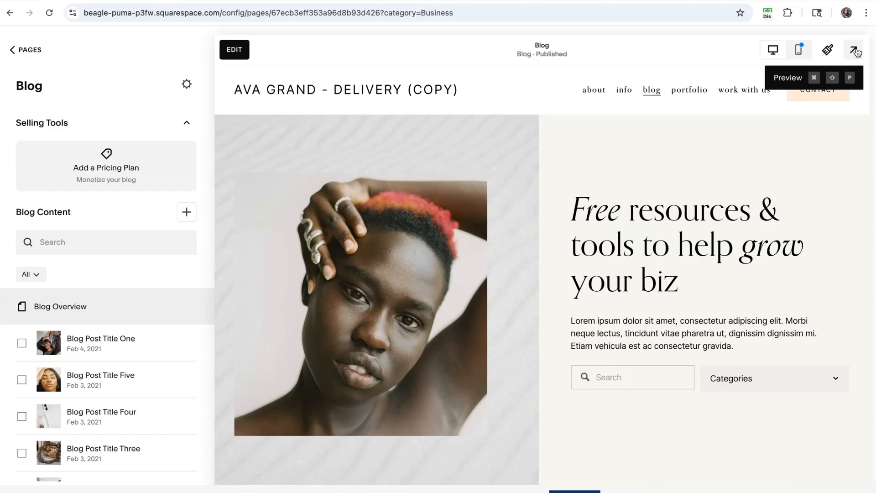
# Preview the Blog page with the search bar beside the Categories dropdown, and expand and collapse the dropdown
pyautogui.click(853, 49)
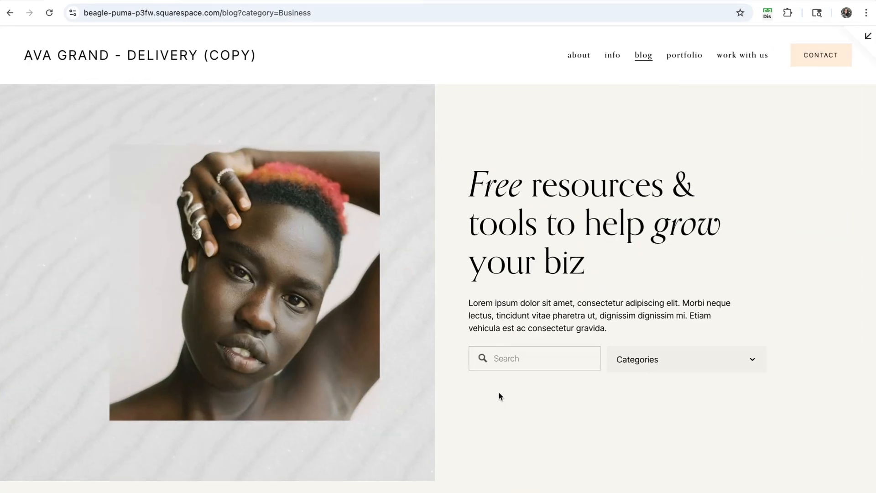
pyautogui.scroll(-2, 500, 397)
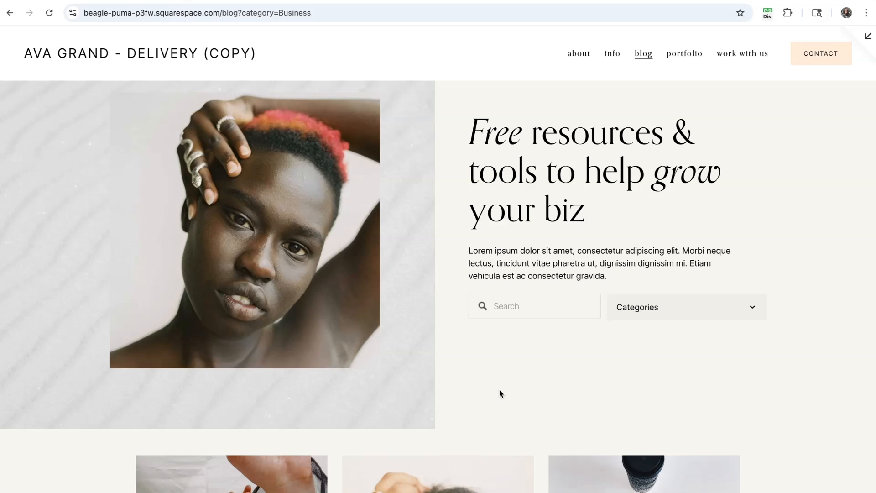
pyautogui.click(753, 311)
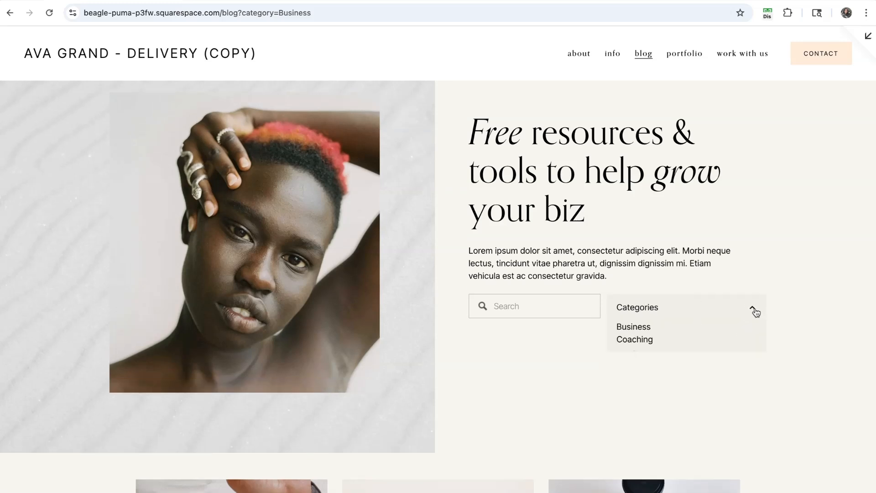
pyautogui.click(755, 312)
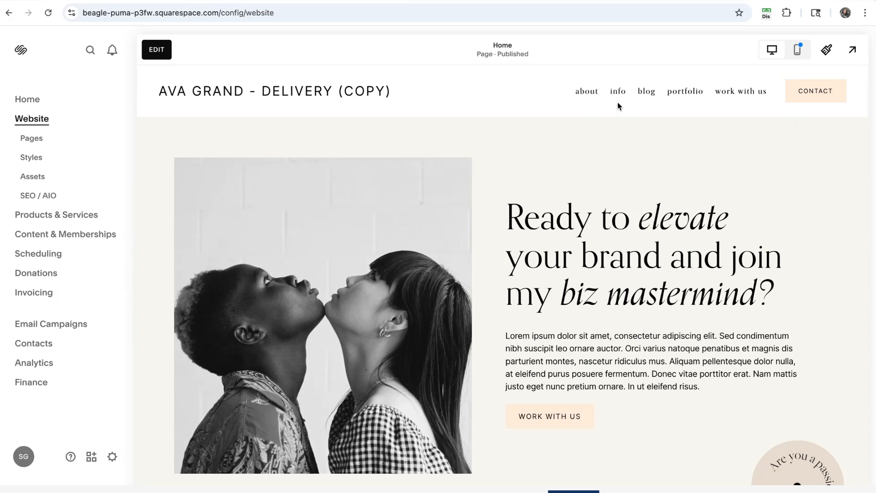
# Create a new link in the site's Main Navigation with the title Branding
pyautogui.click(39, 143)
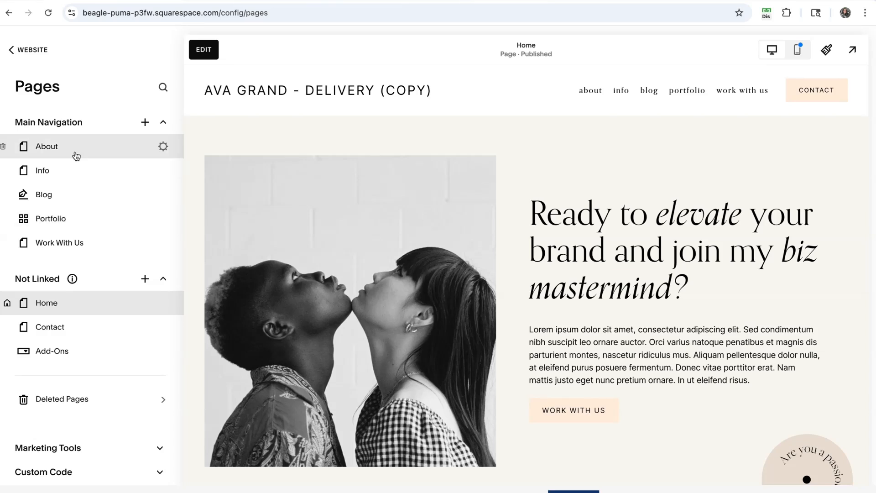
pyautogui.click(145, 123)
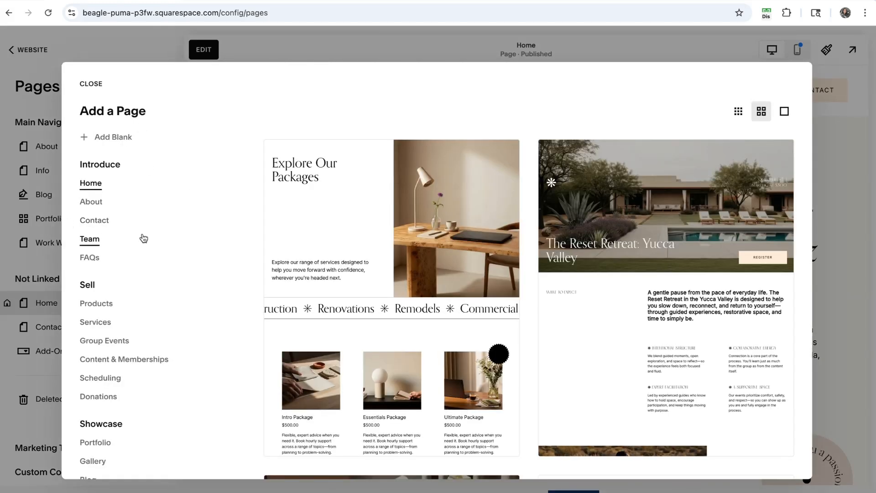
pyautogui.scroll(-3, 144, 237)
pyautogui.click(122, 424)
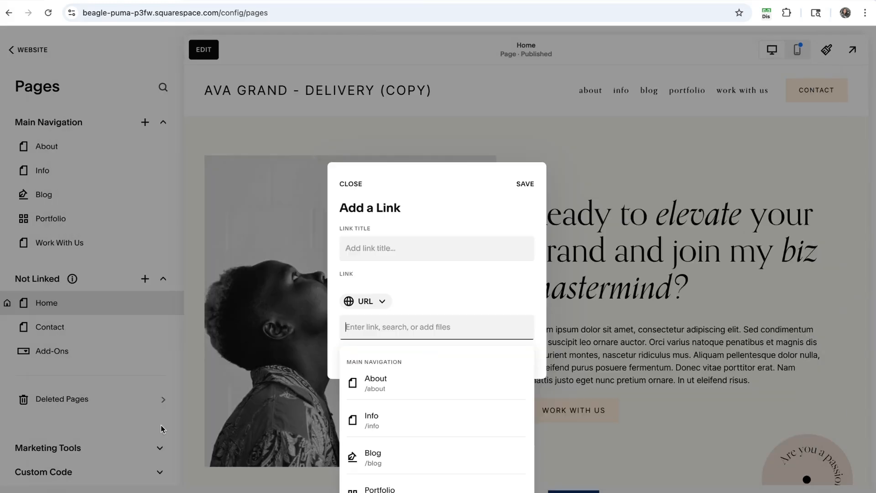
pyautogui.click(460, 181)
pyautogui.click(383, 248)
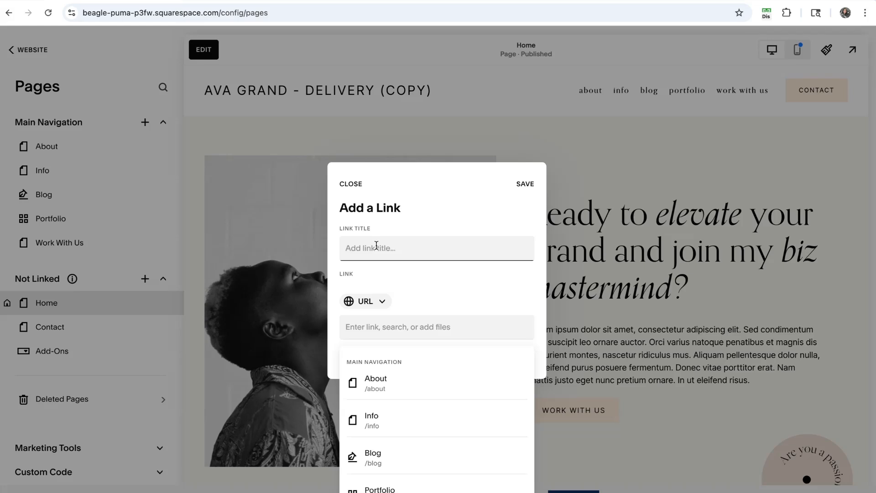
pyautogui.write('Branding')
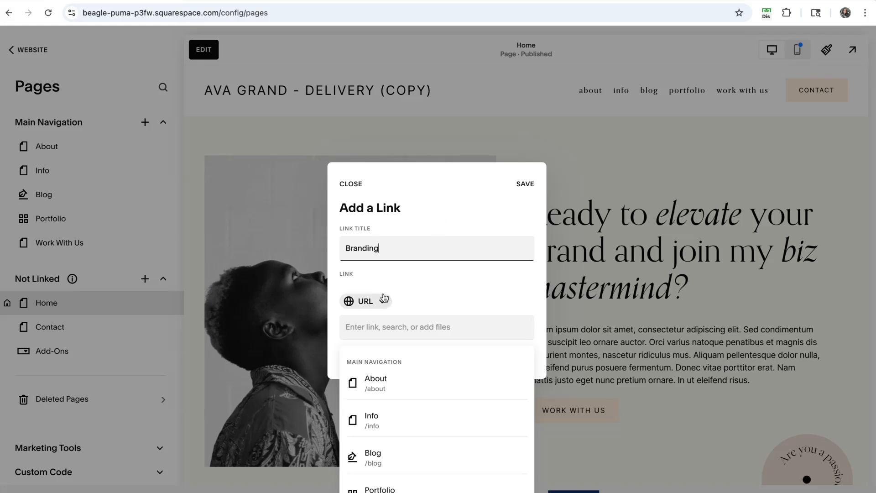
# Point the Branding link to the blog category /blog?category=Branding, save it, and follow it from the site header
pyautogui.scroll(-4, 406, 385)
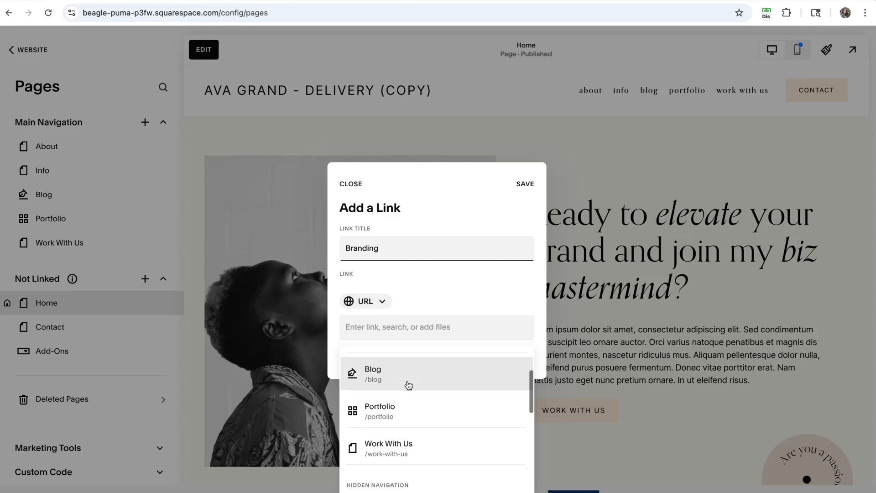
pyautogui.scroll(-5, 409, 385)
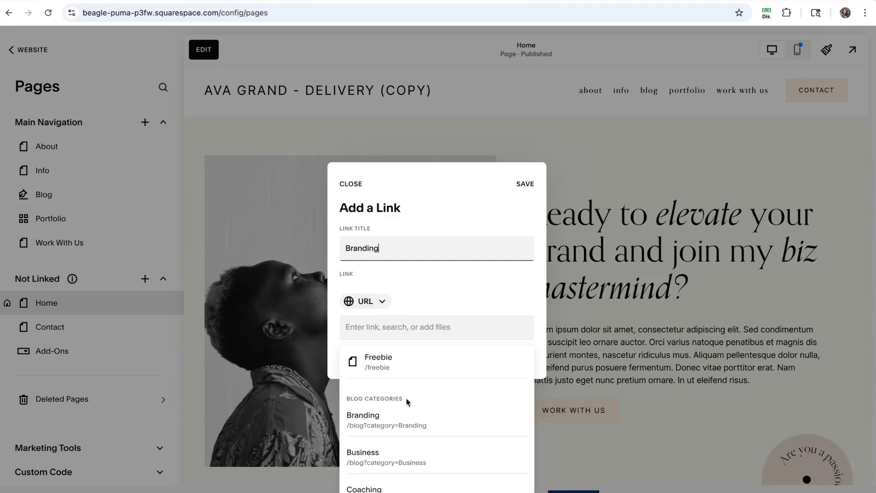
pyautogui.scroll(-1, 406, 398)
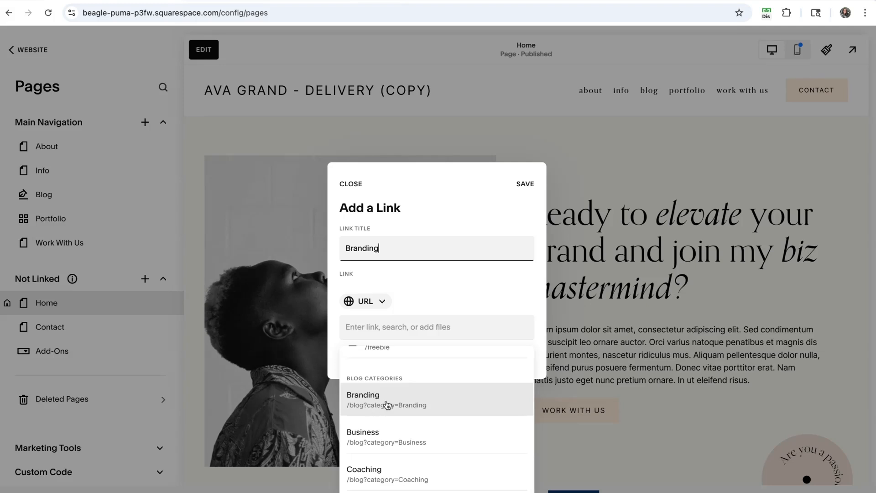
pyautogui.click(386, 403)
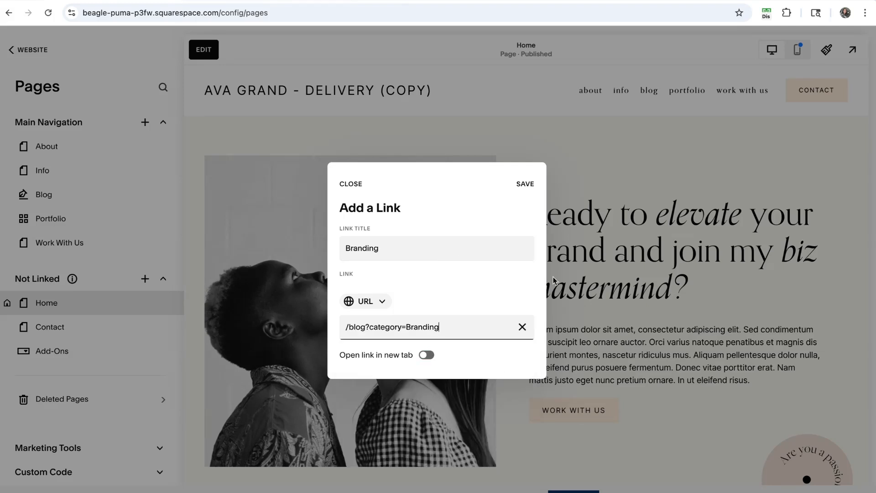
pyautogui.click(521, 188)
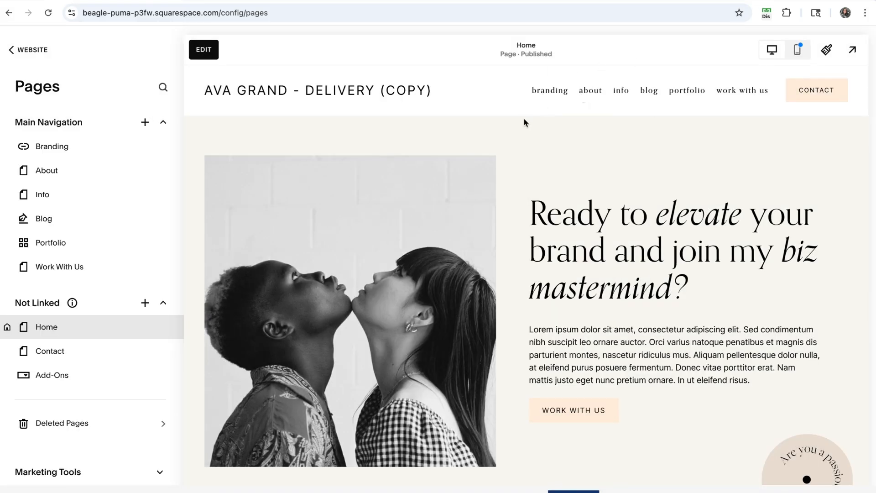
pyautogui.click(553, 93)
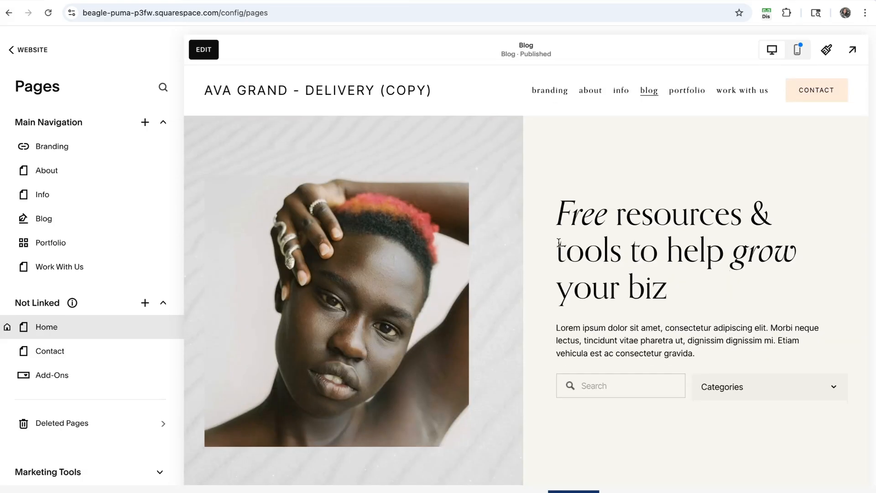
# Look over the Blog page opened from the Branding link in the site header
pyautogui.scroll(-3, 558, 246)
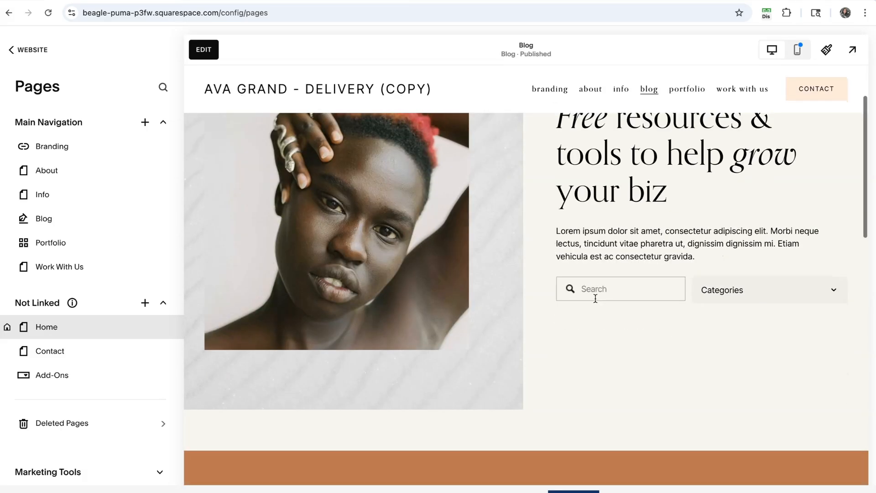
pyautogui.scroll(3, 595, 299)
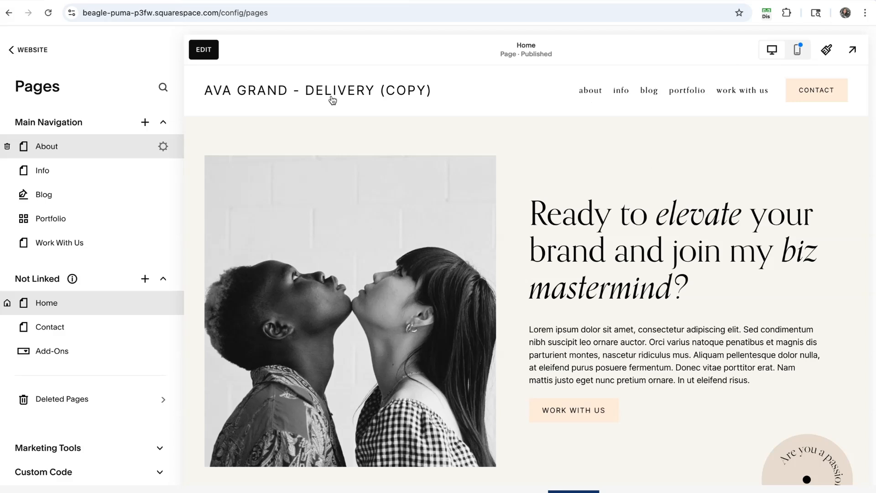
# Add a dropdown named Blog Posts to the Main Navigation
pyautogui.click(144, 124)
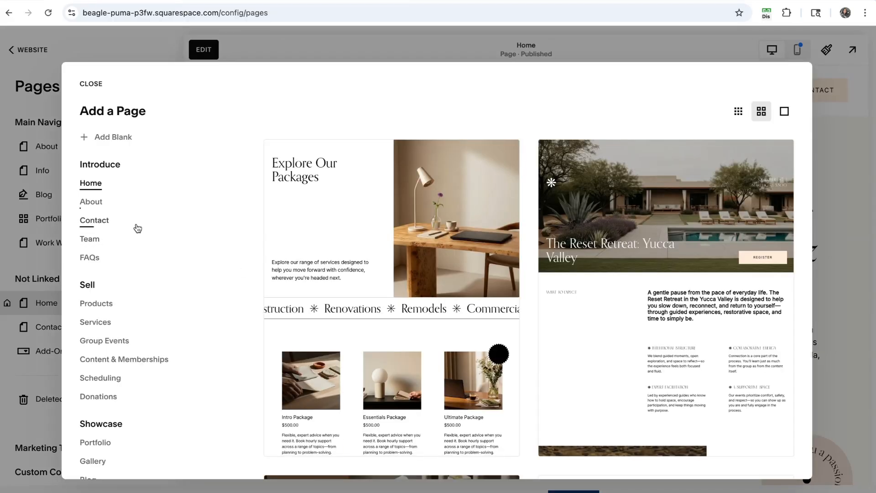
pyautogui.scroll(-3, 137, 228)
pyautogui.scroll(-2, 137, 229)
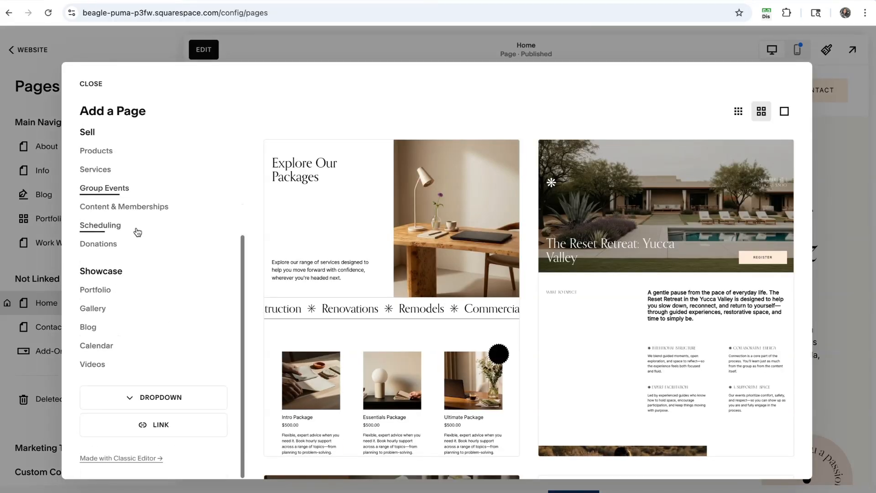
pyautogui.click(107, 404)
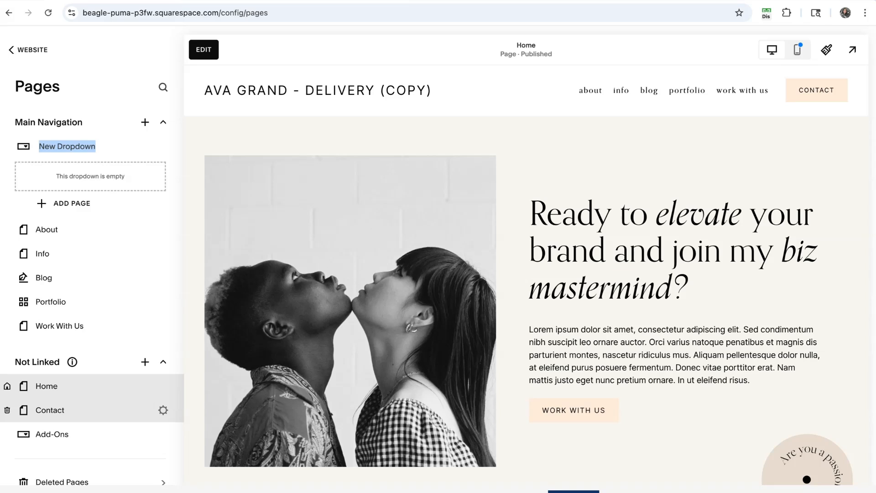
pyautogui.write('Blog Posts')
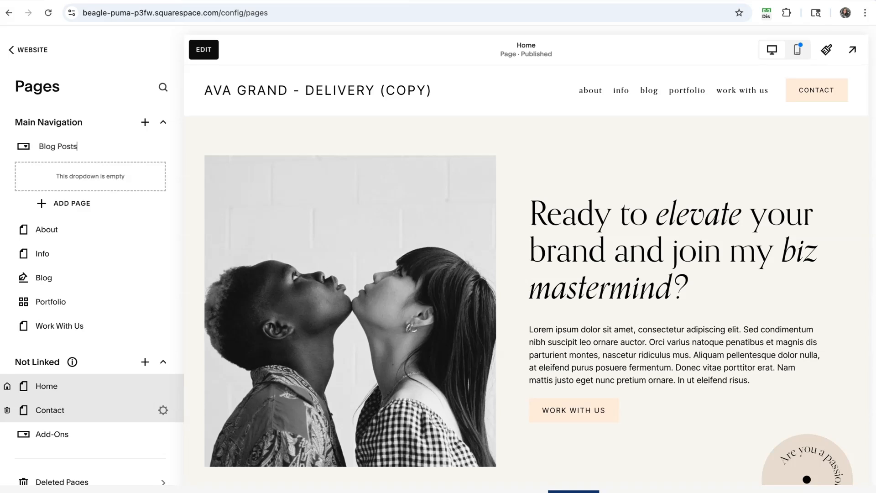
# Add a link titled Branding inside the Blog Posts dropdown, pointing to the blog category /blog?category=Branding, and save it
pyautogui.click(63, 206)
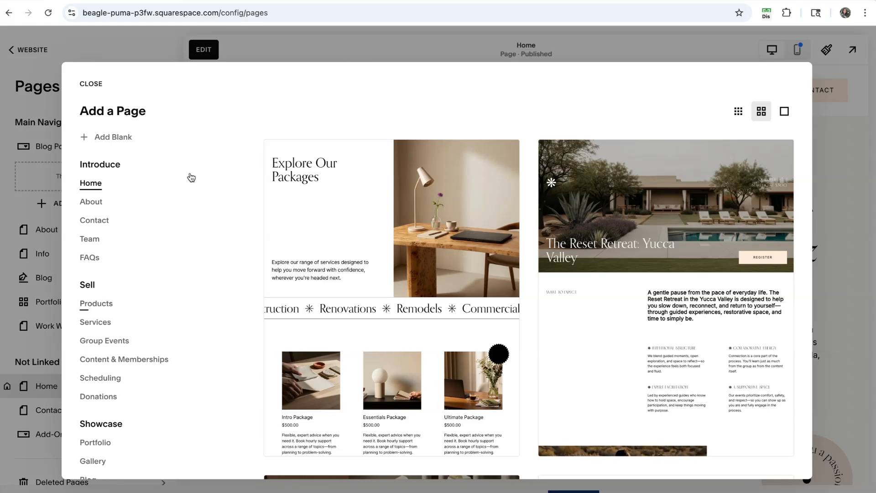
pyautogui.scroll(-3, 150, 286)
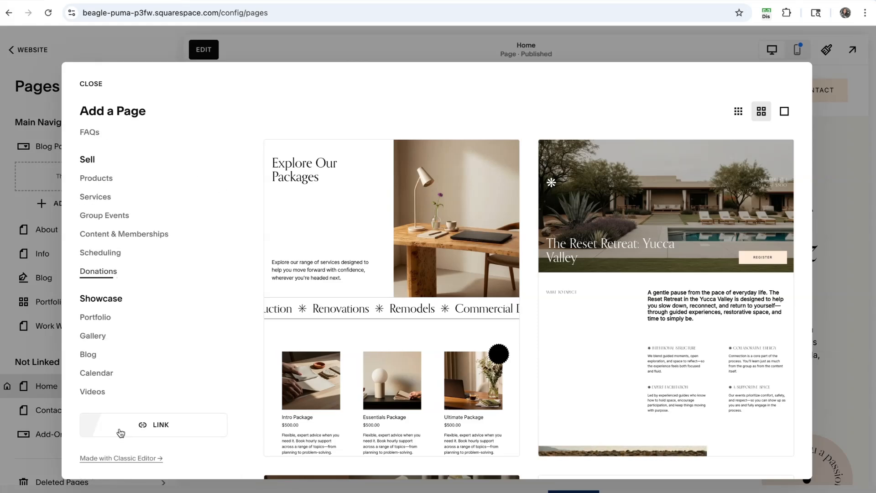
pyautogui.click(163, 425)
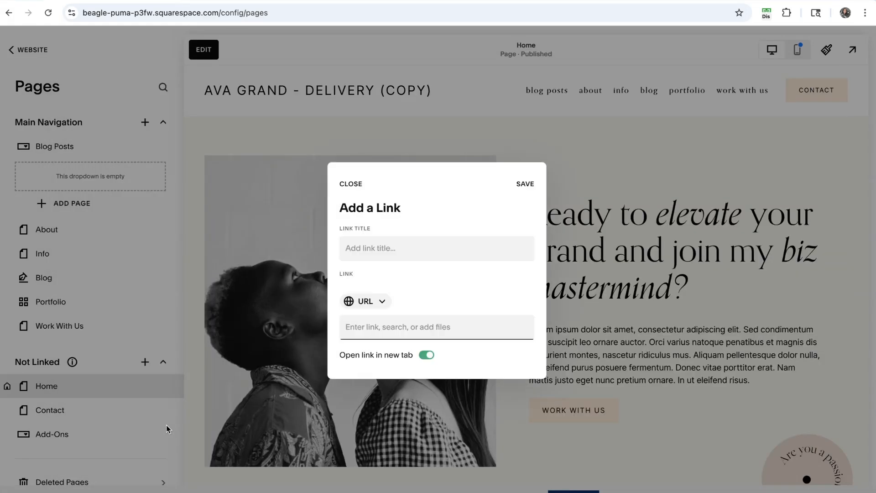
pyautogui.click(375, 251)
pyautogui.write('Branding')
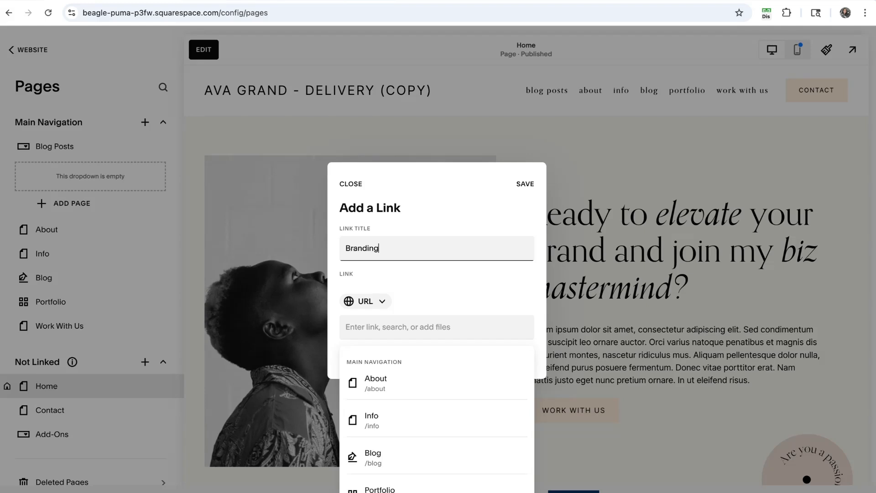
pyautogui.scroll(-3, 397, 422)
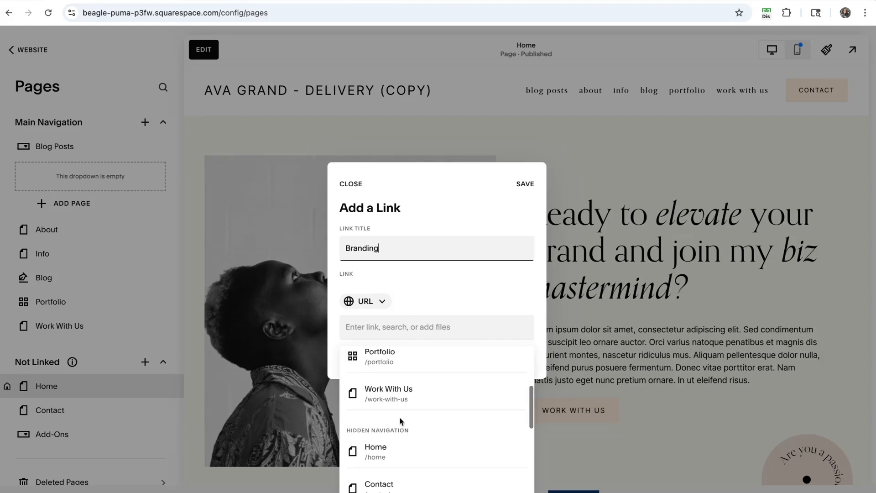
pyautogui.scroll(-5, 399, 421)
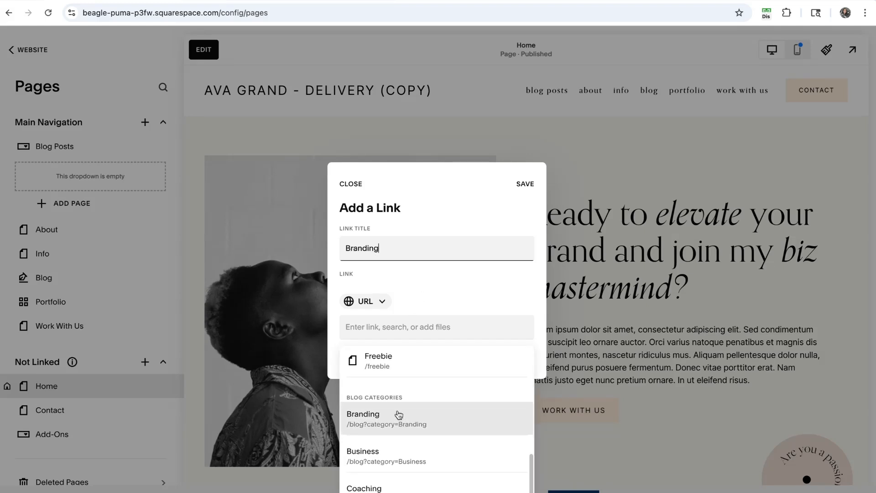
pyautogui.click(384, 417)
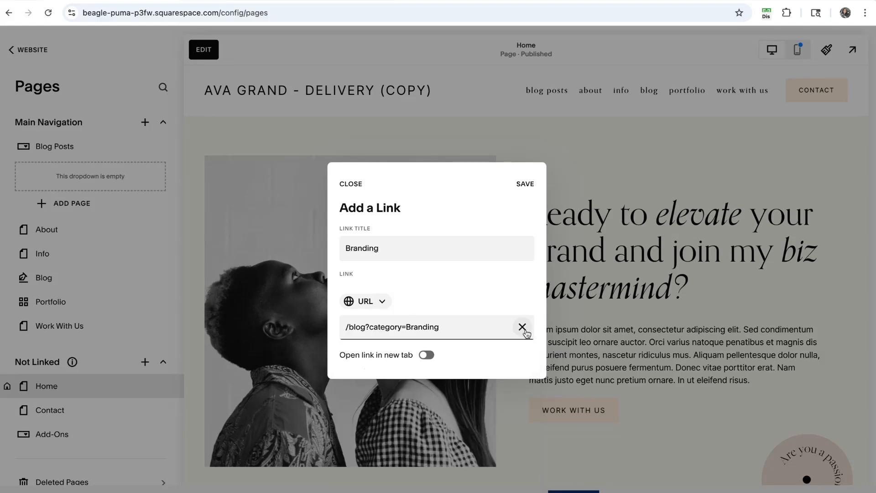
pyautogui.click(524, 185)
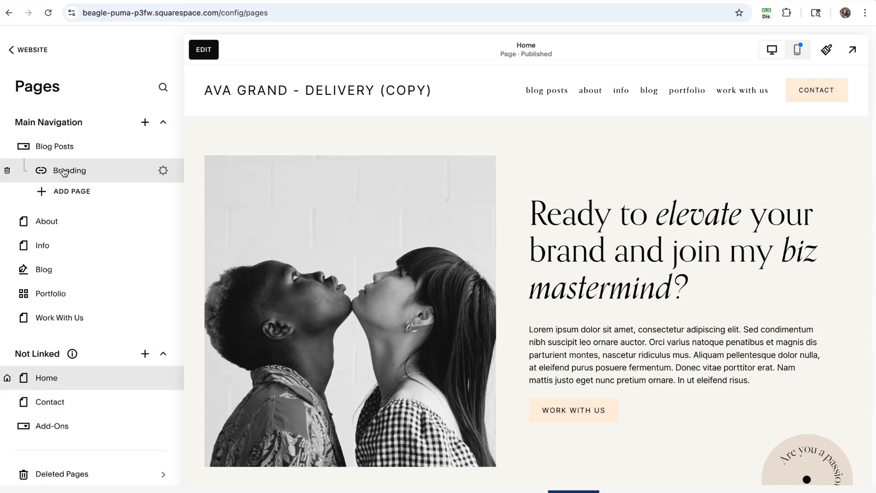
# Add a second link titled Business inside the Blog Posts dropdown, beneath Branding
pyautogui.click(66, 199)
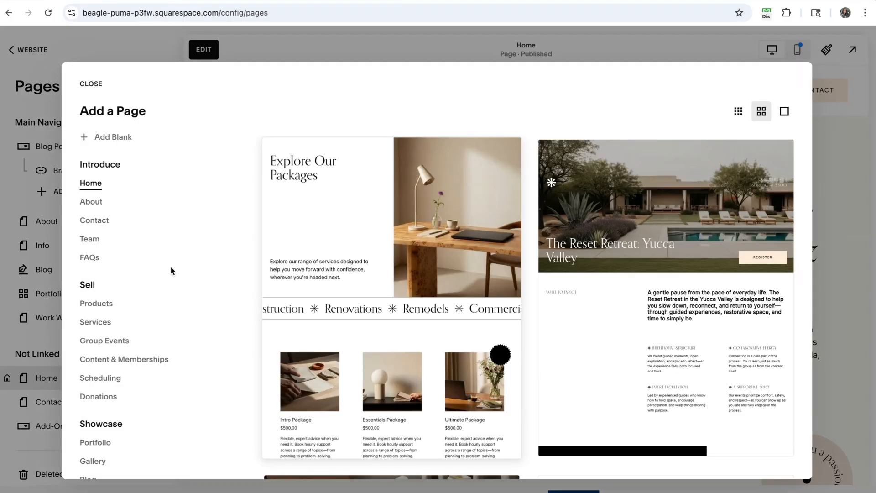
pyautogui.scroll(-3, 171, 271)
pyautogui.click(151, 425)
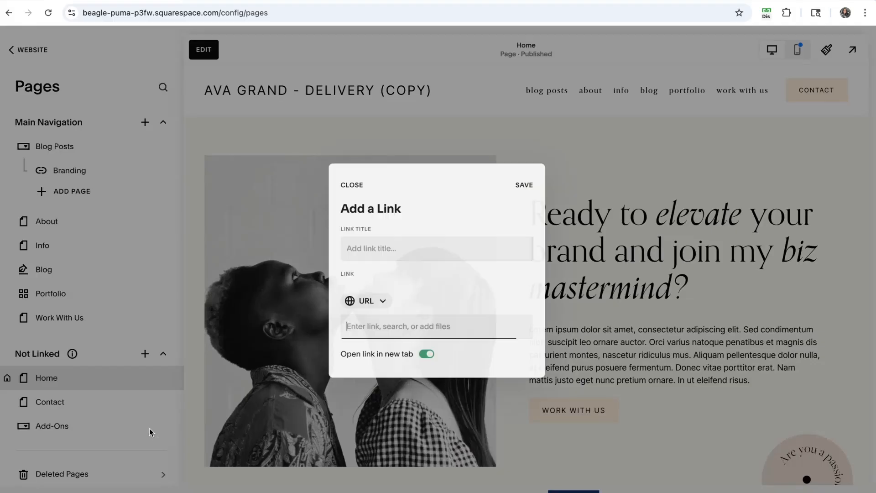
pyautogui.click(378, 248)
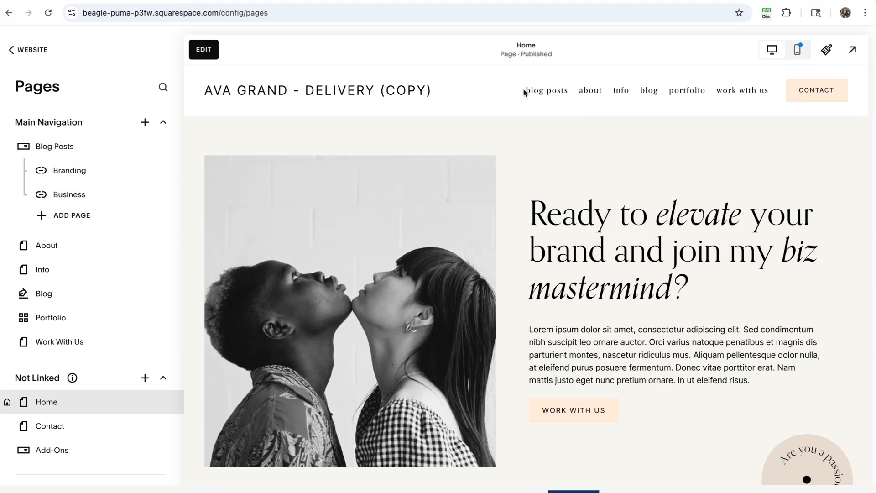
pyautogui.moveTo(543, 90)
# Add a link titled All Posts inside the Blog Posts dropdown, pointing to the Blog page /blog, and save it
pyautogui.click(68, 218)
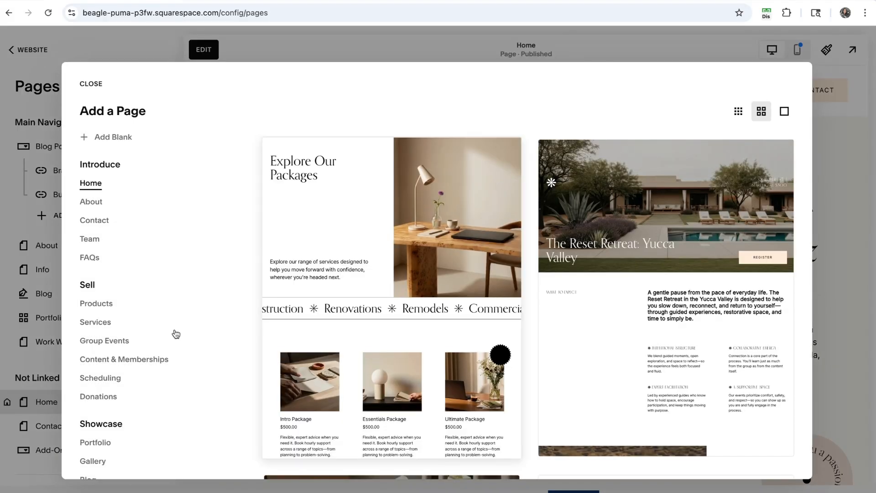
pyautogui.scroll(-3, 173, 333)
pyautogui.click(146, 433)
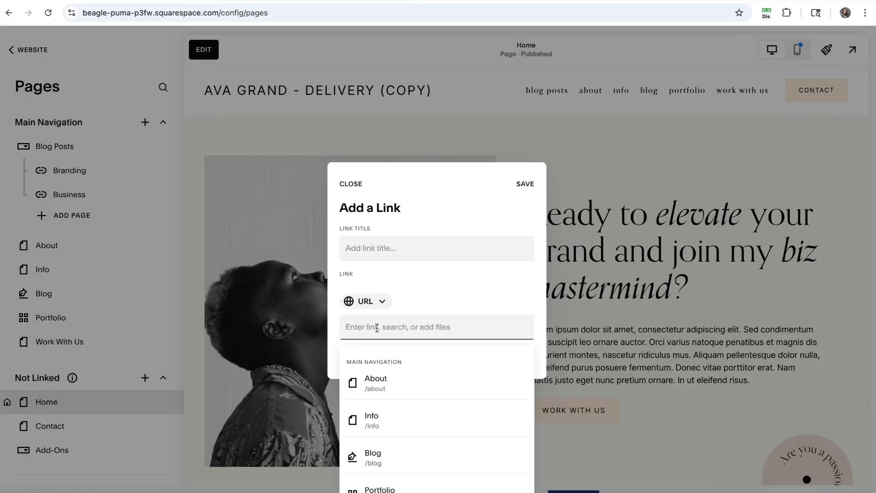
pyautogui.click(376, 247)
pyautogui.write('All Posts')
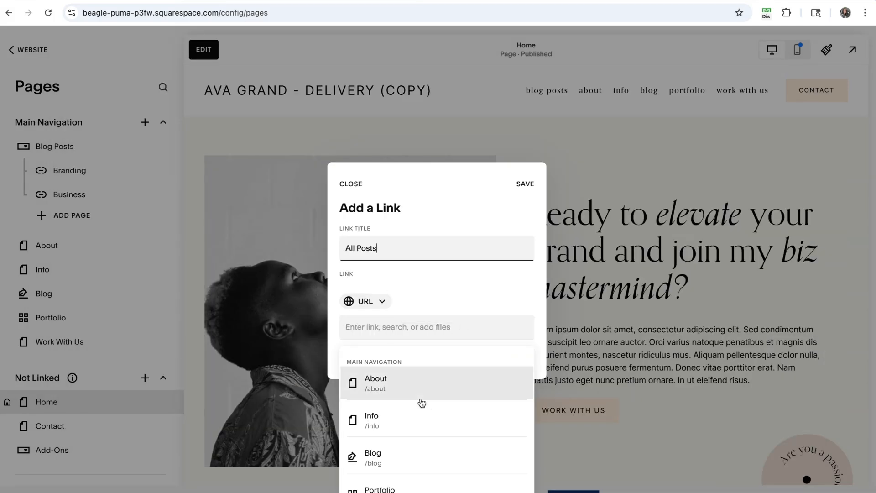
pyautogui.scroll(-2, 417, 399)
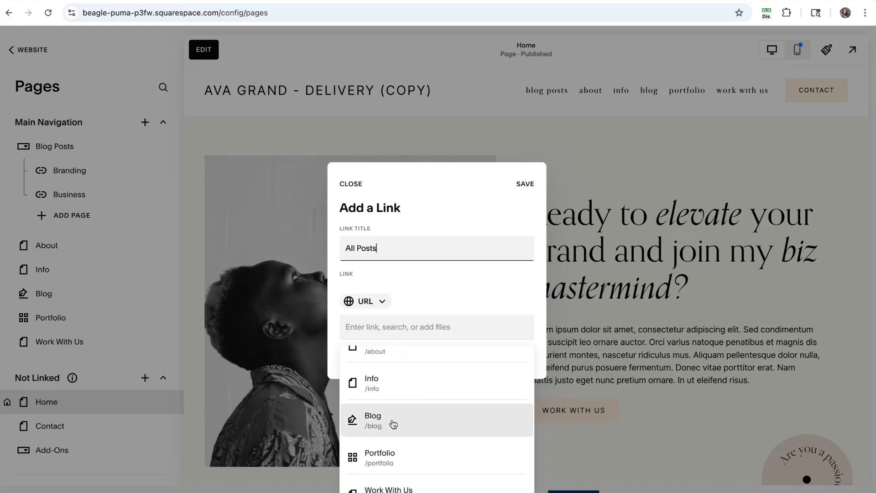
pyautogui.click(403, 423)
pyautogui.click(536, 184)
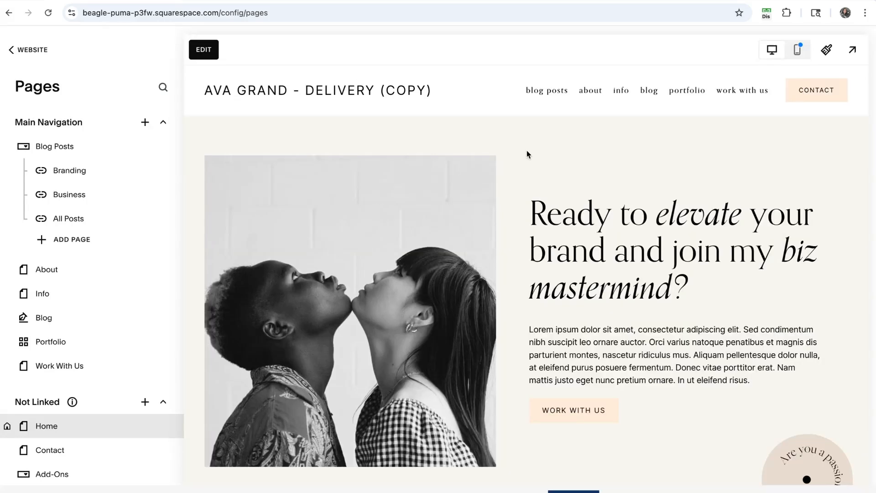
# Open All Posts from the Blog Posts dropdown in the site header and look through the listed blog posts
pyautogui.moveTo(559, 96)
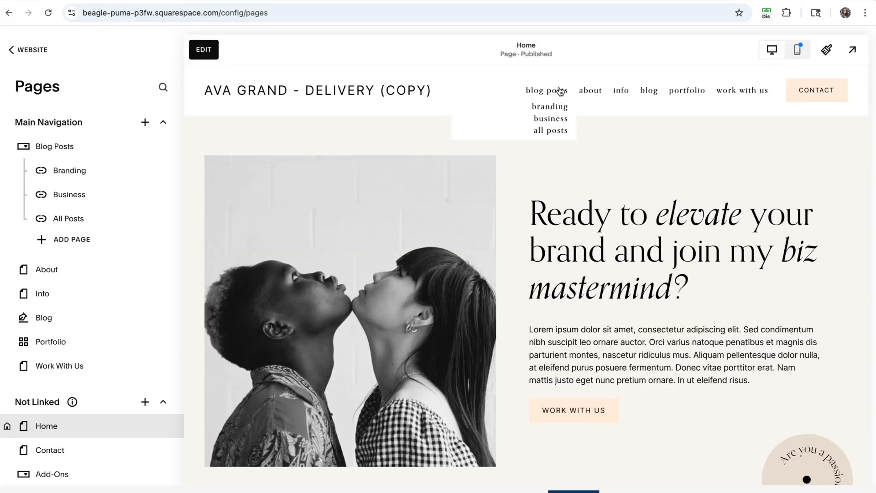
pyautogui.click(550, 131)
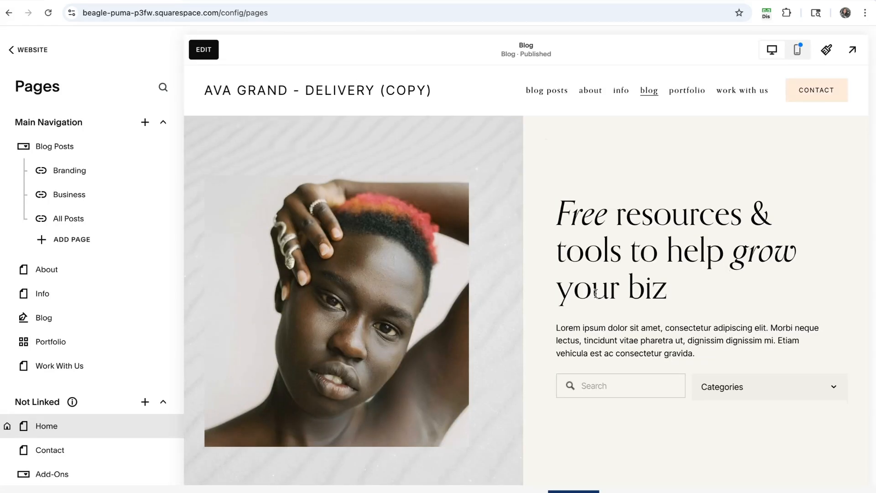
pyautogui.scroll(-15, 595, 293)
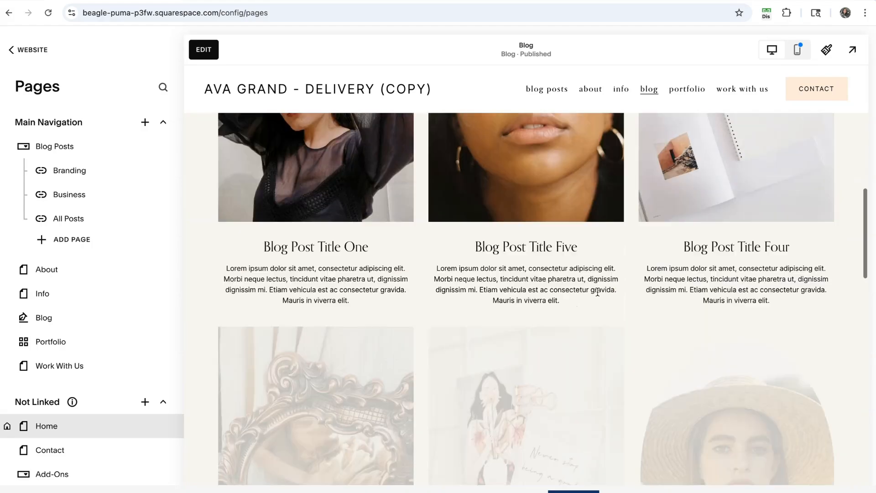
pyautogui.scroll(-7, 597, 293)
pyautogui.scroll(6, 597, 292)
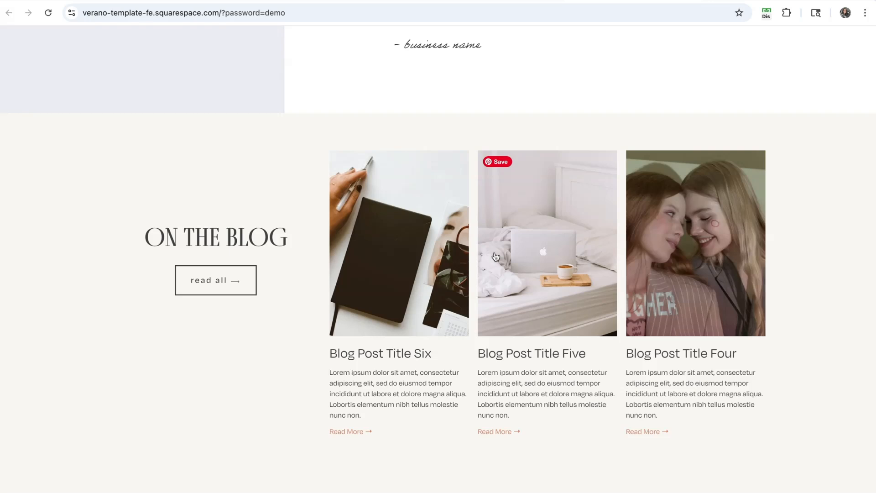
# Examine the On the Blog section on the Verano template demo site's home page as a Summary block example
pyautogui.scroll(-1, 496, 257)
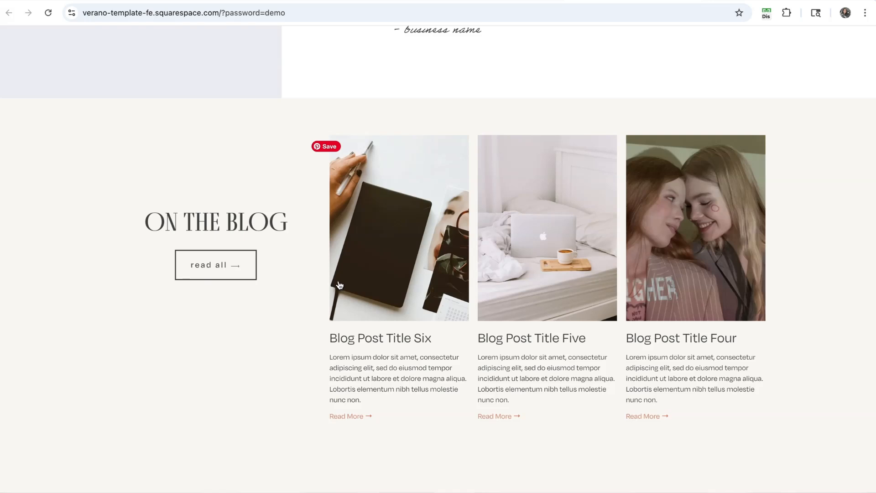
pyautogui.scroll(-1, 693, 256)
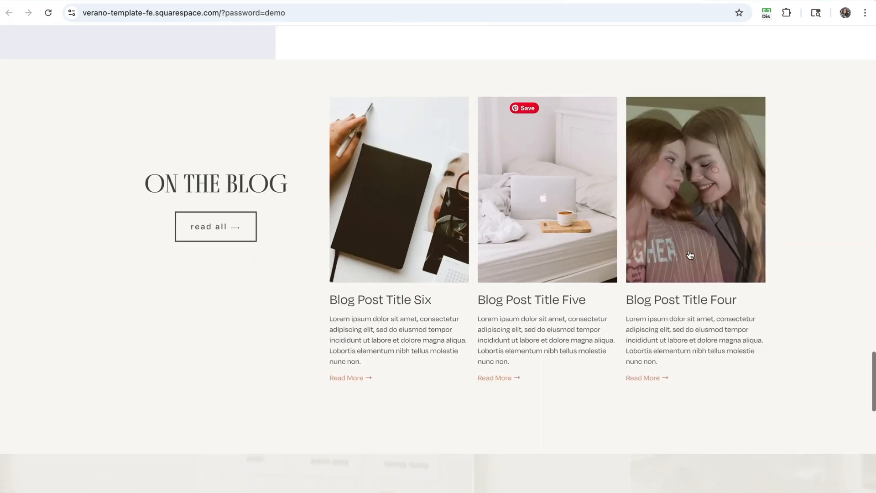
pyautogui.scroll(1, 720, 233)
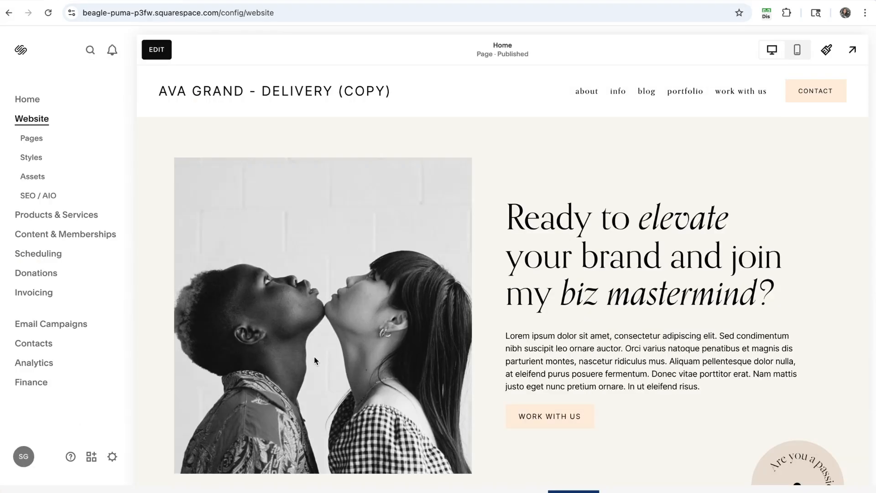
# Edit the Home page and add a Summary block beneath the Learn More button in the "I help creative entrepreneurs" section
pyautogui.click(156, 48)
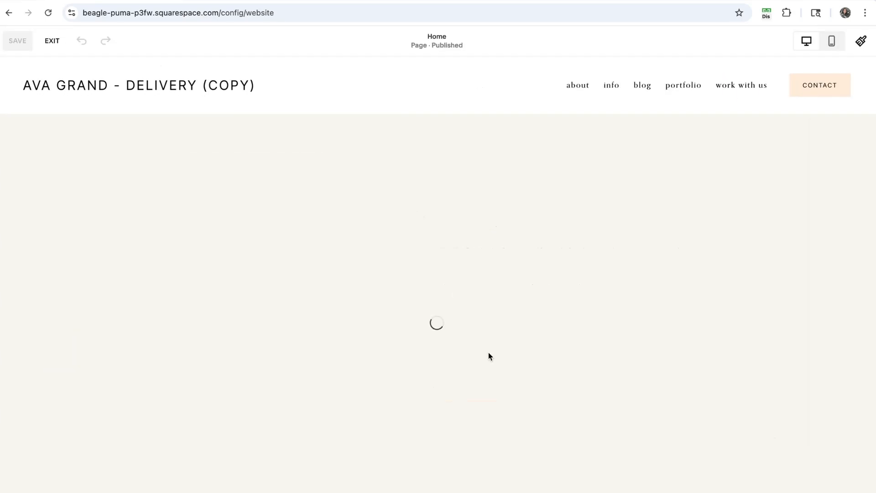
pyautogui.scroll(-7, 431, 311)
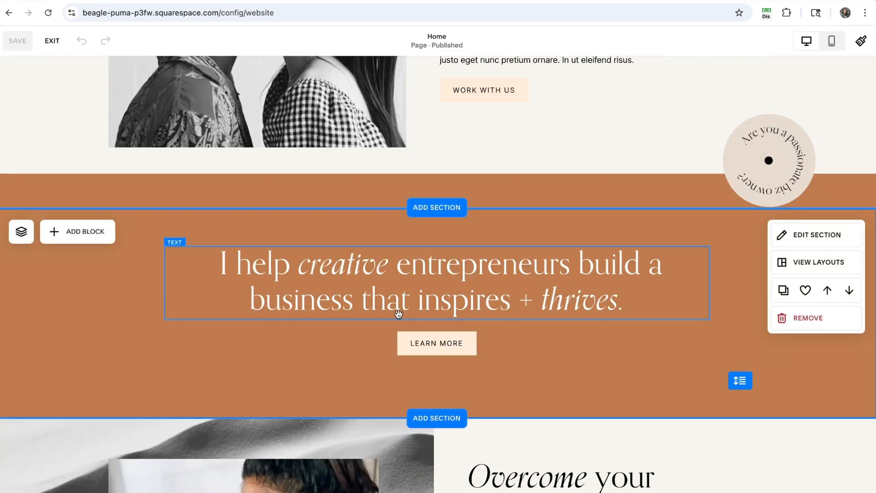
pyautogui.click(73, 236)
pyautogui.scroll(-2, 108, 403)
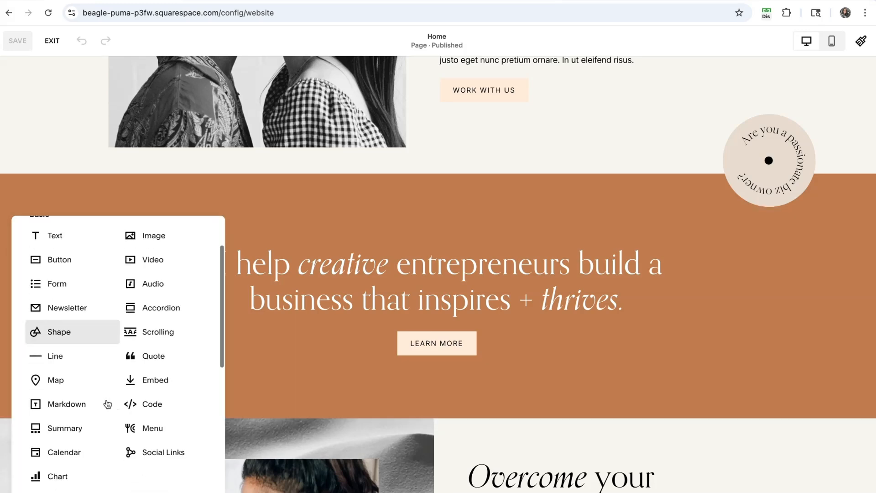
pyautogui.click(78, 431)
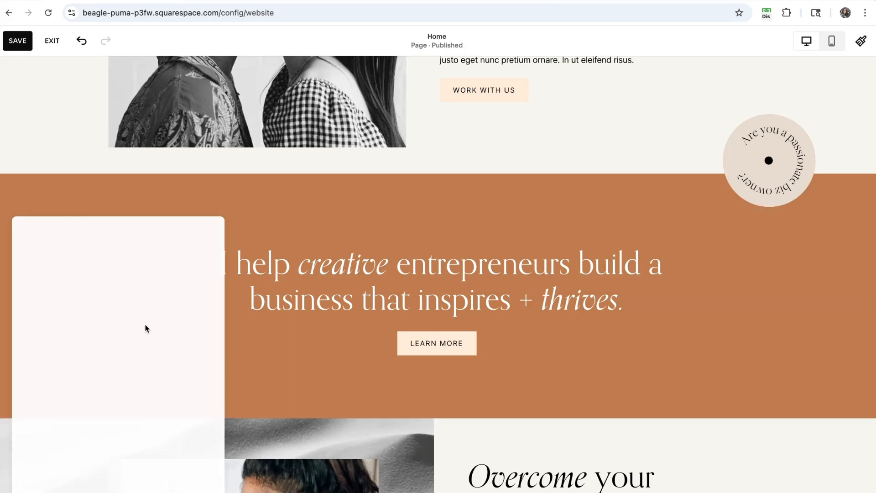
pyautogui.moveTo(176, 256); pyautogui.dragTo(265, 330)
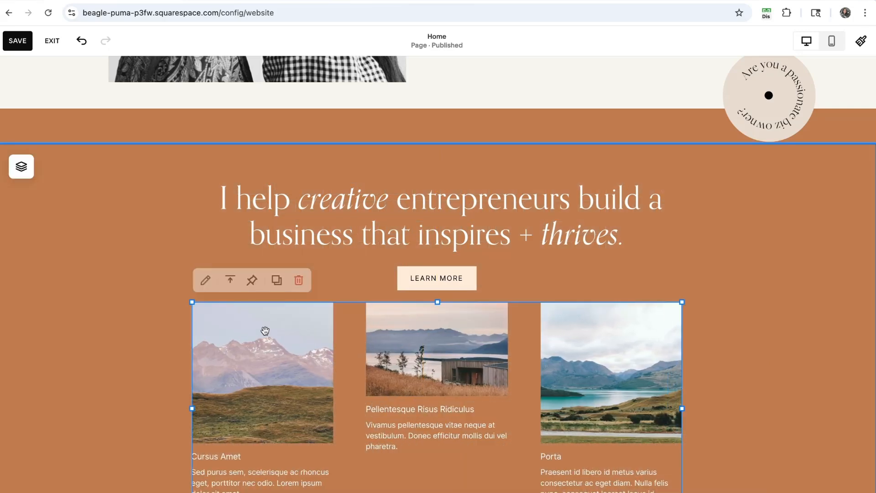
pyautogui.scroll(-2, 265, 330)
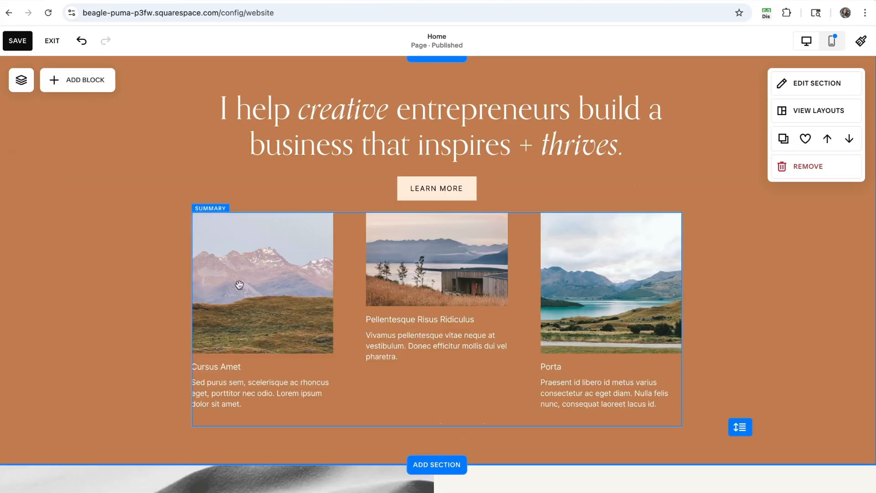
# Set the Blog page as the content source of the new Summary block on the Home page
pyautogui.doubleClick(239, 285)
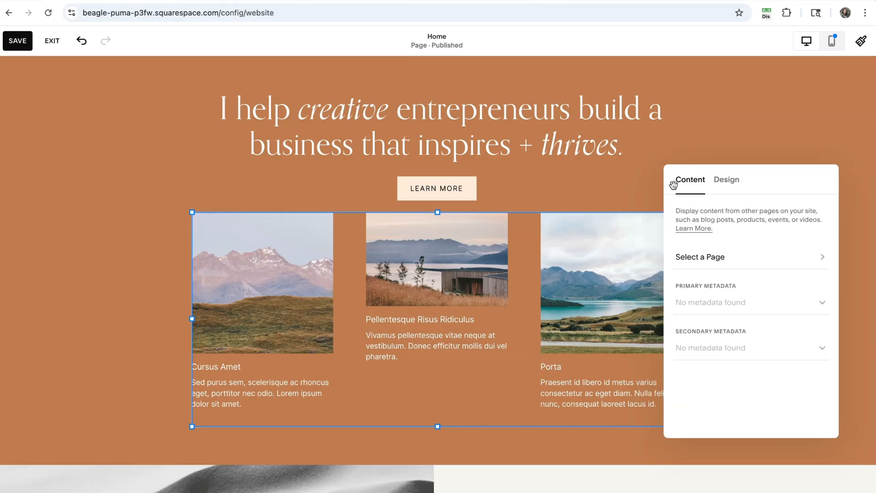
pyautogui.click(704, 258)
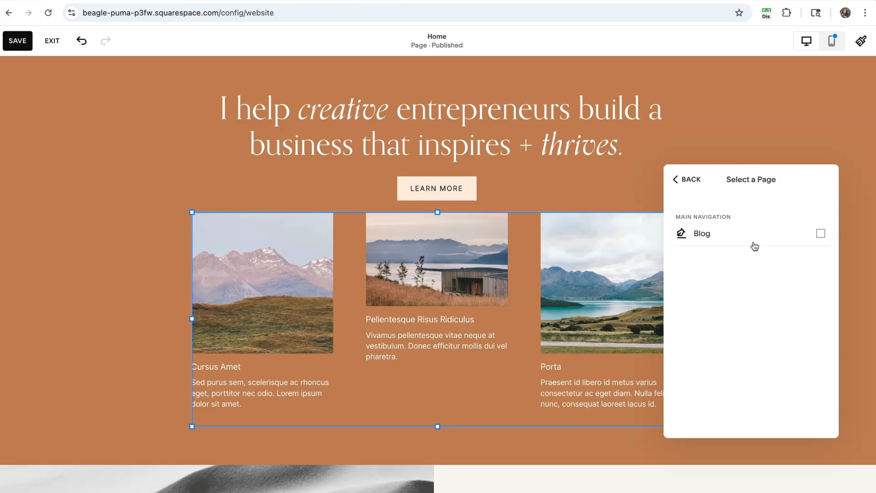
pyautogui.click(820, 234)
pyautogui.click(687, 179)
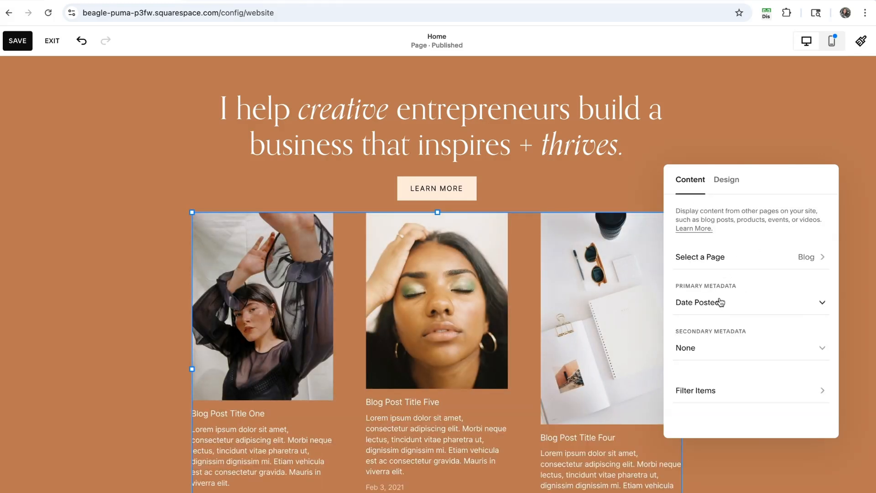
# Filter the Summary block's items so that only blog posts in the Business category are displayed
pyautogui.scroll(-2, 529, 326)
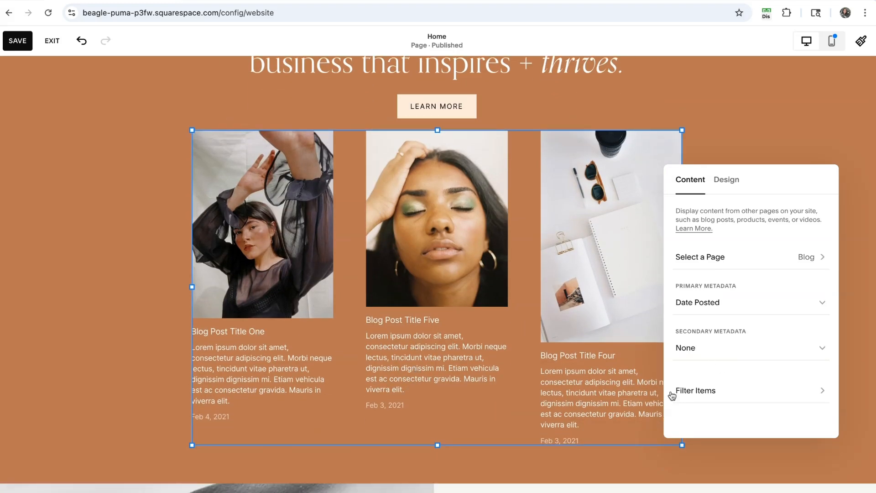
pyautogui.click(693, 395)
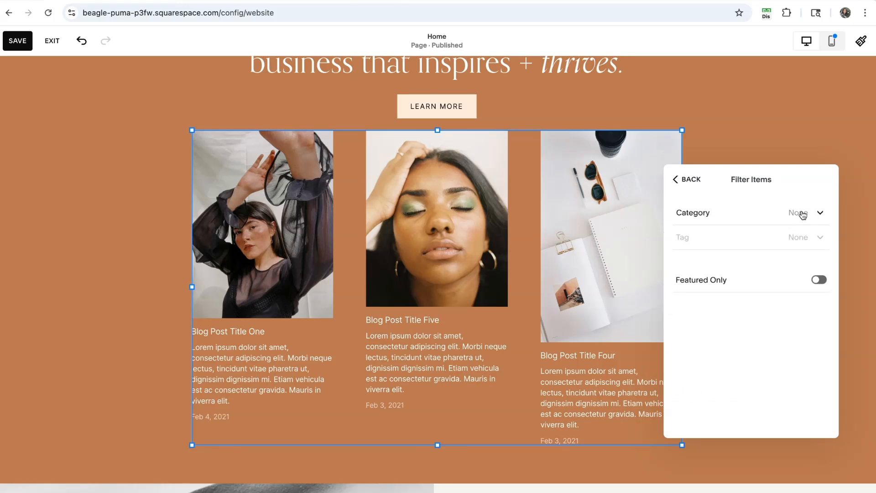
pyautogui.click(805, 214)
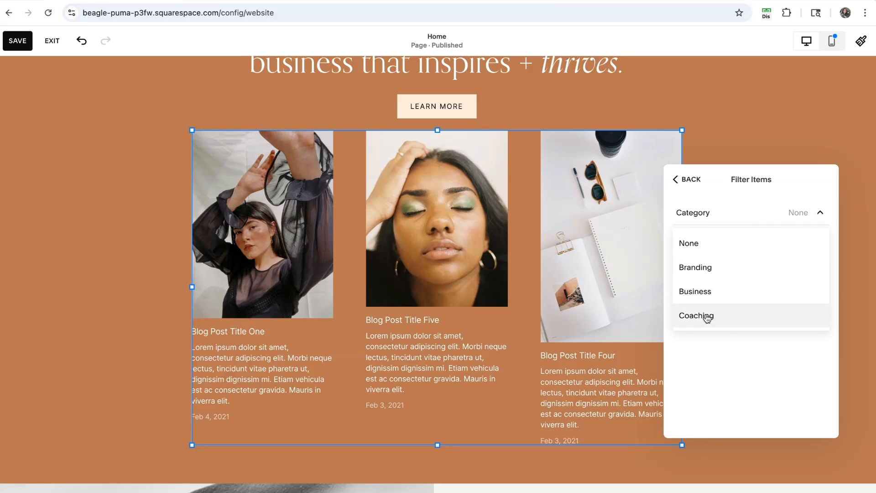
pyautogui.click(723, 296)
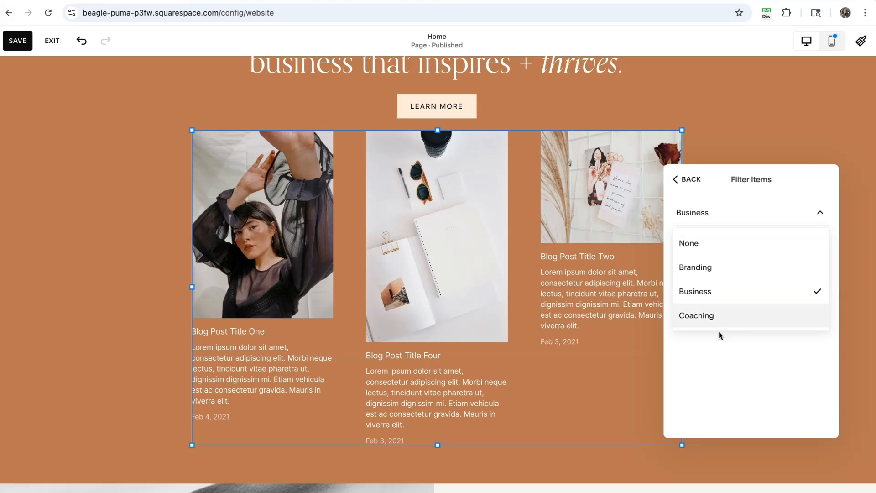
pyautogui.click(725, 393)
pyautogui.click(684, 178)
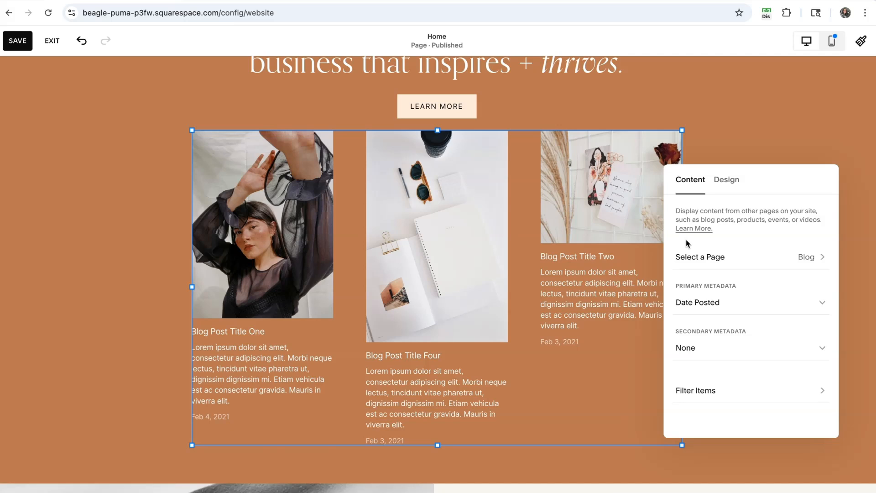
# Look over the Summary block's design options, then save the Home page and leave editing mode
pyautogui.click(731, 182)
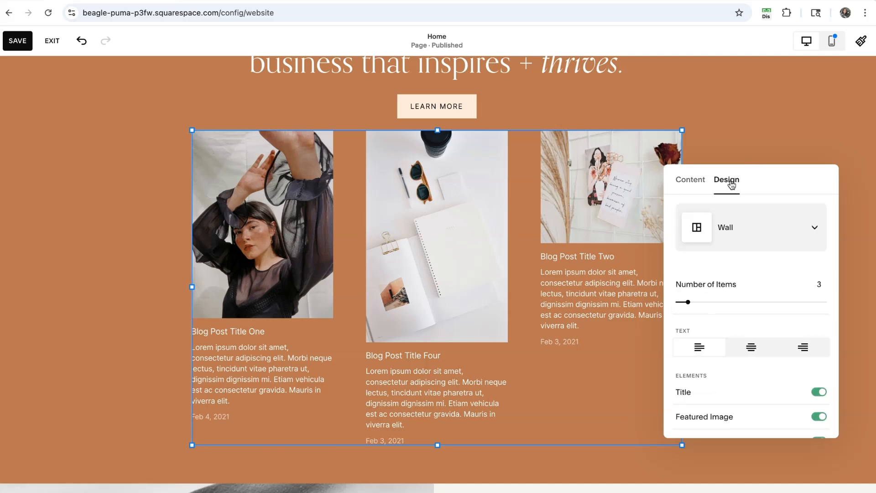
pyautogui.scroll(-3, 745, 308)
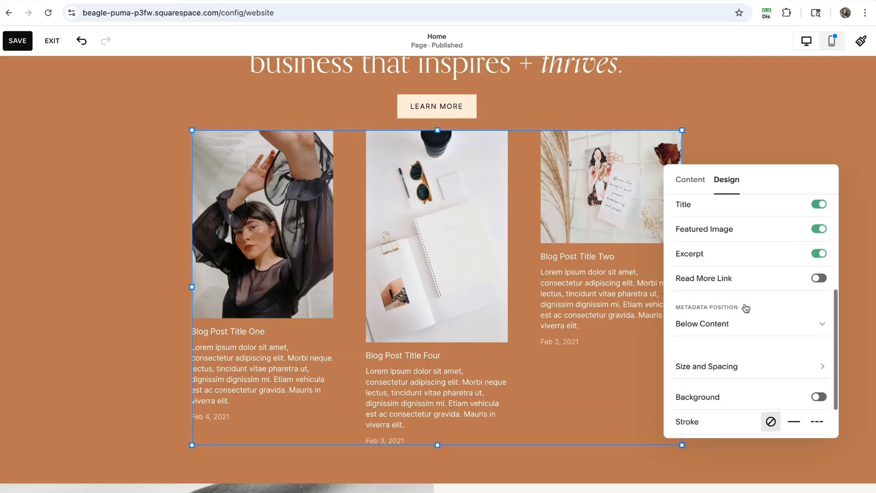
pyautogui.scroll(3, 745, 307)
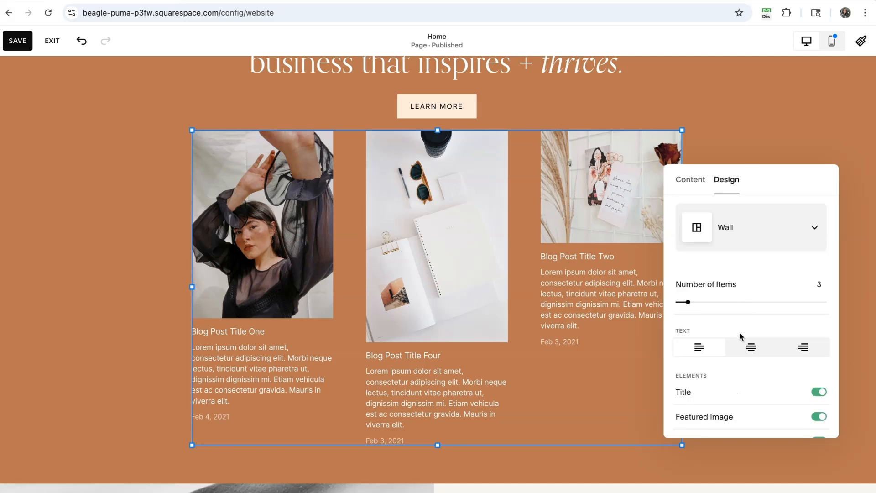
pyautogui.click(62, 225)
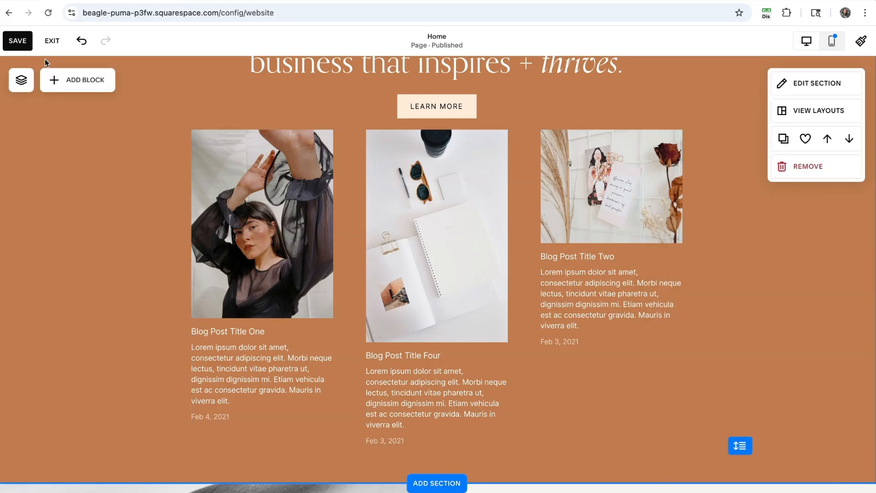
pyautogui.click(19, 47)
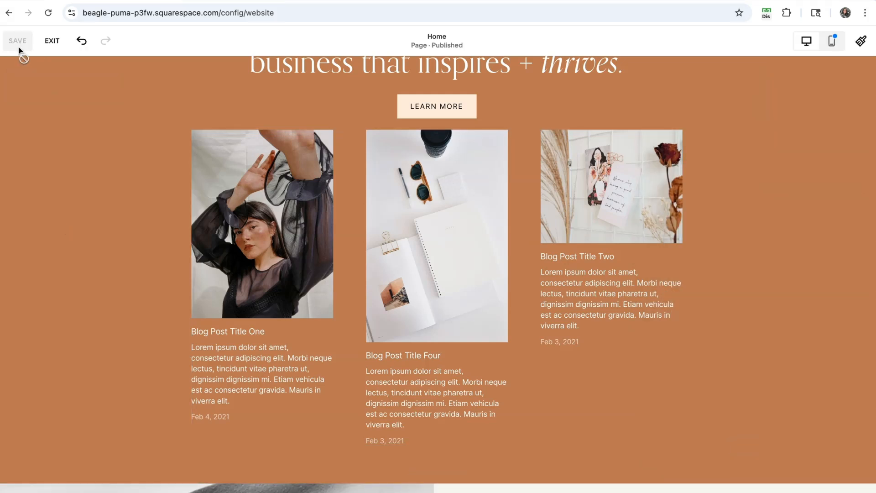
pyautogui.click(52, 40)
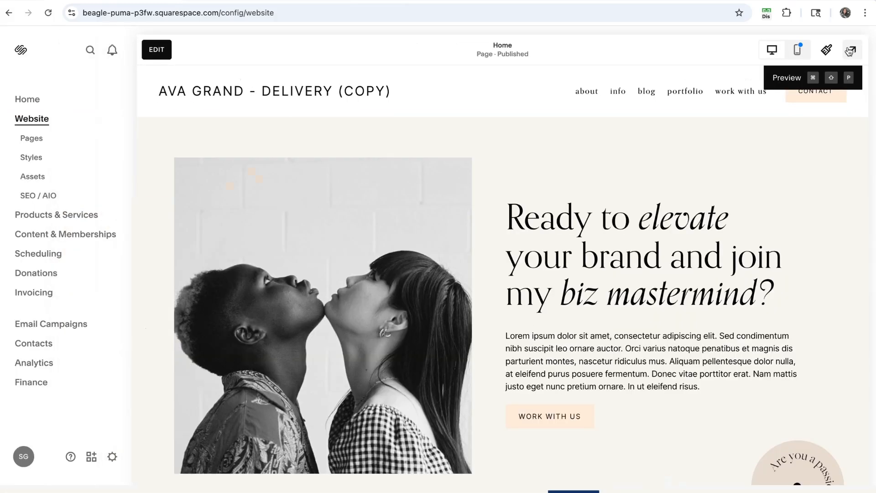
# Preview the Home page full screen, examine the Business posts in the Summary block, and close the preview
pyautogui.click(859, 49)
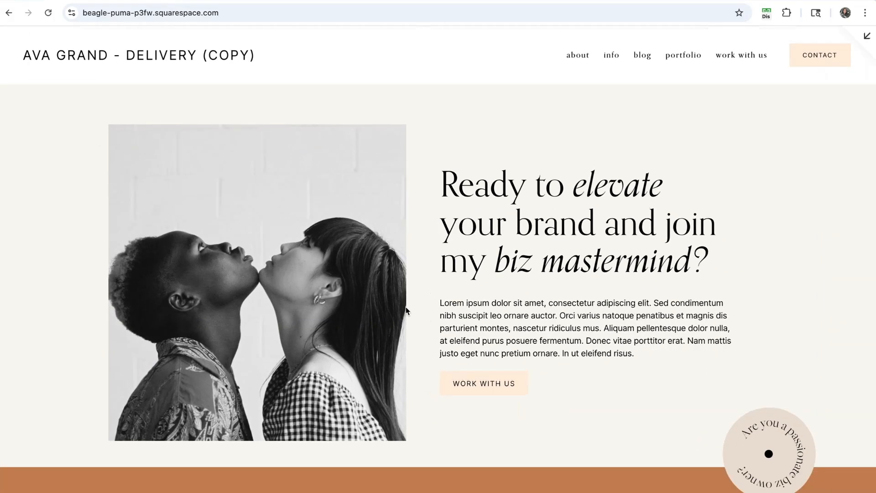
pyautogui.scroll(-10, 406, 311)
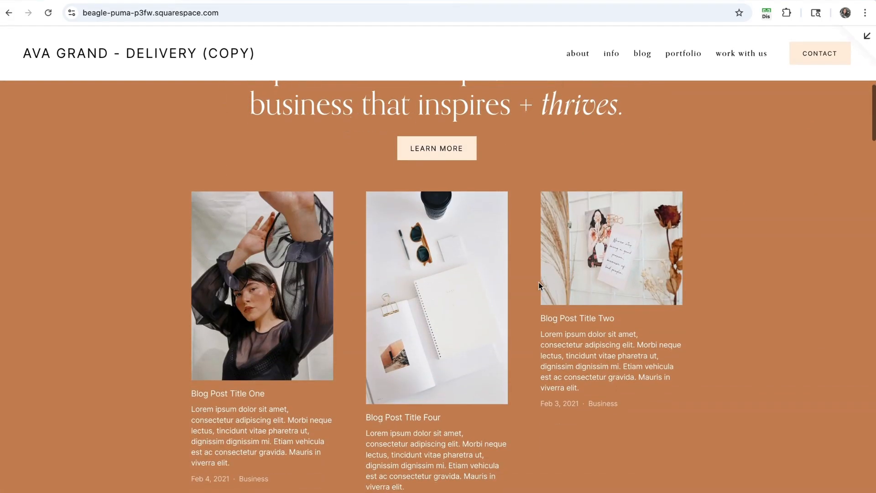
pyautogui.scroll(-1, 357, 313)
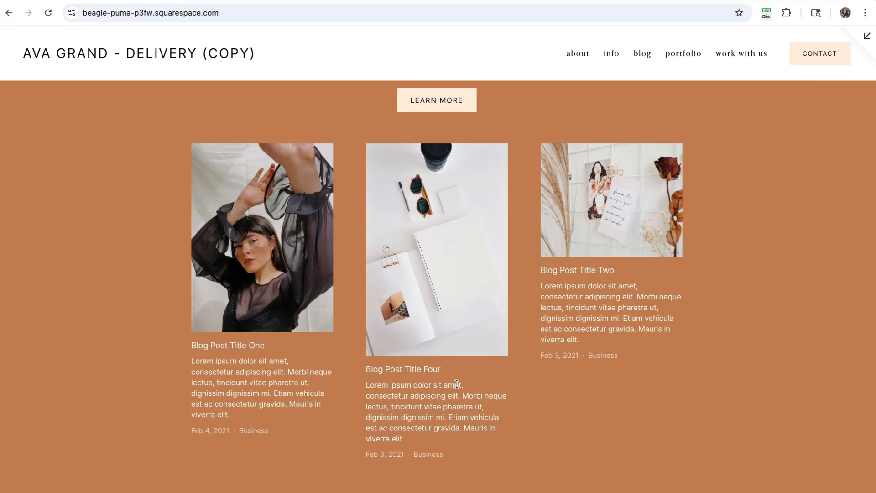
pyautogui.scroll(1, 174, 286)
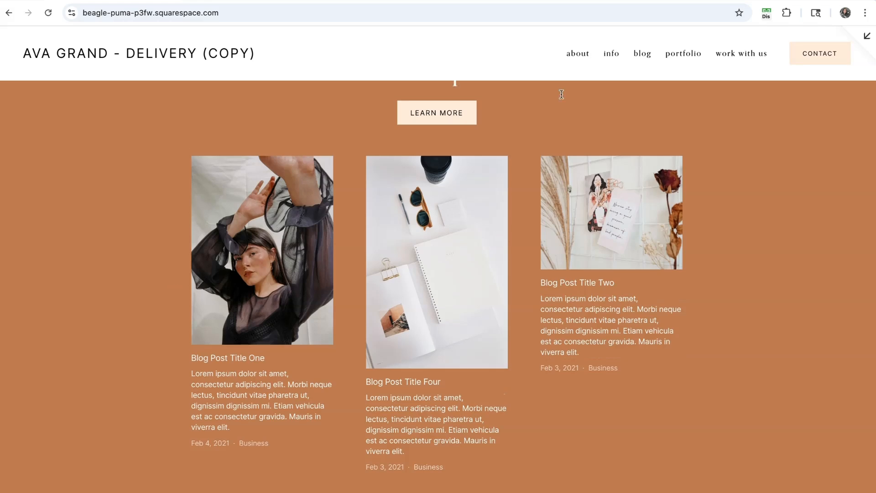
pyautogui.click(867, 36)
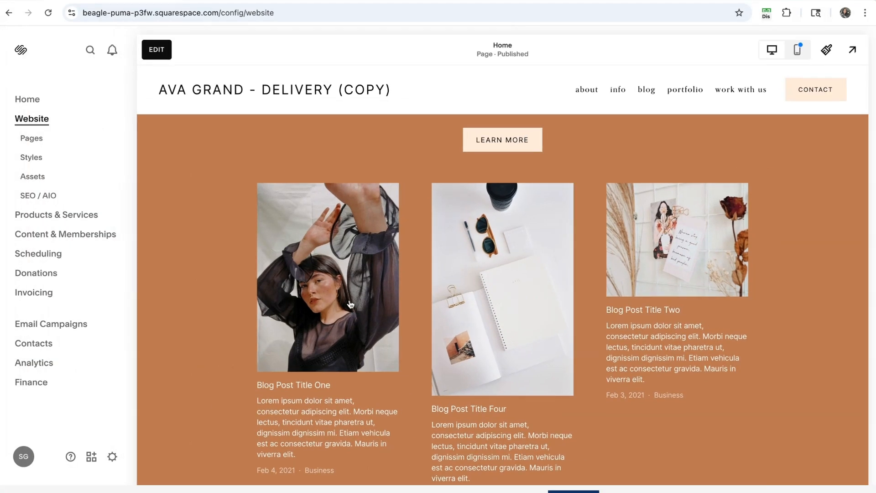
pyautogui.scroll(10, 350, 304)
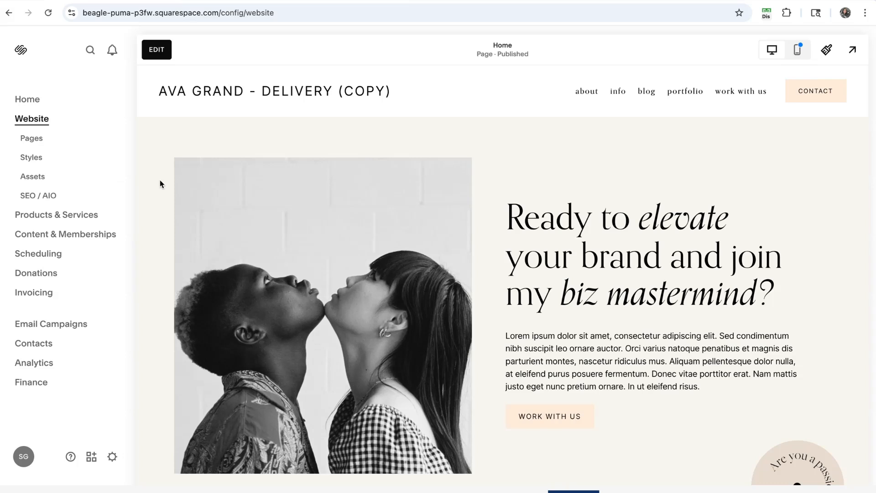
pyautogui.scroll(-1, 193, 201)
pyautogui.scroll(1, 192, 201)
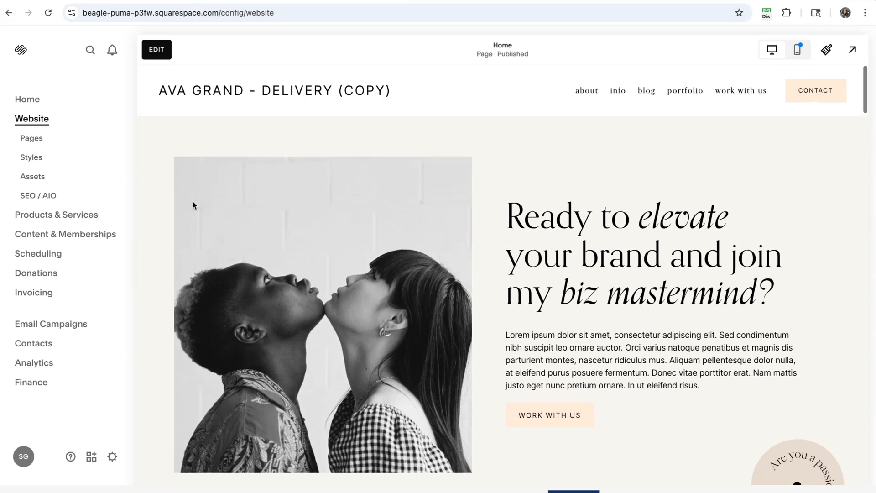